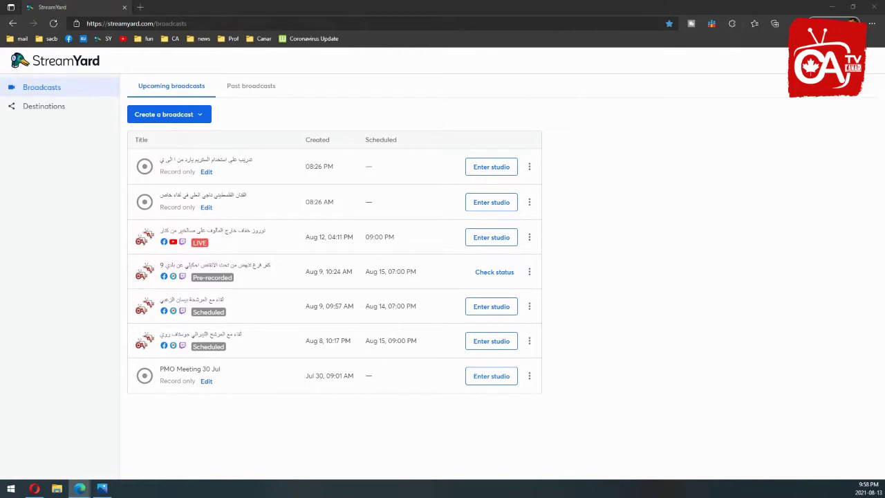
- Look over the account options and the connected streaming destinations, and return to the upcoming broadcasts
{"action": "left_click", "coordinate": [850, 61]}
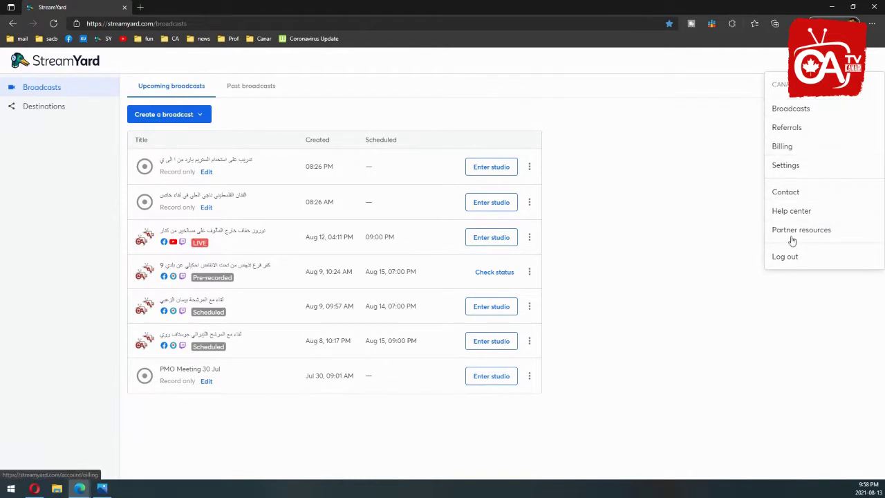
{"action": "left_click", "coordinate": [689, 246]}
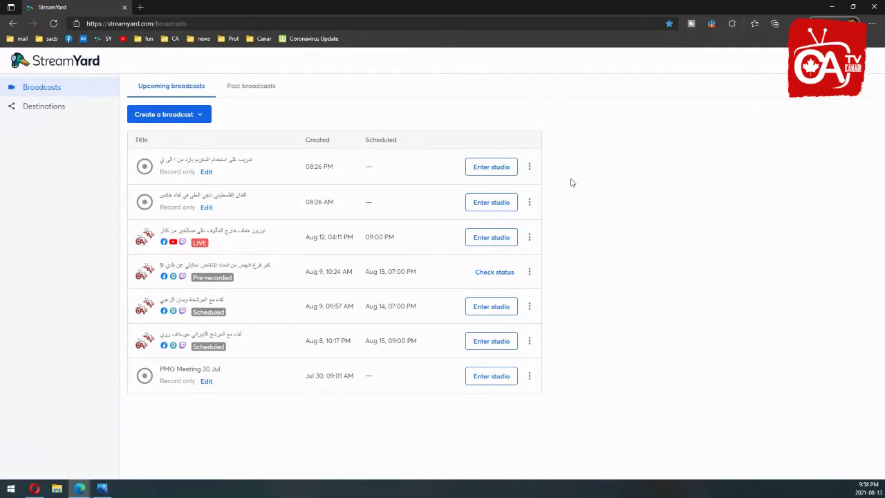
{"action": "left_click", "coordinate": [45, 108]}
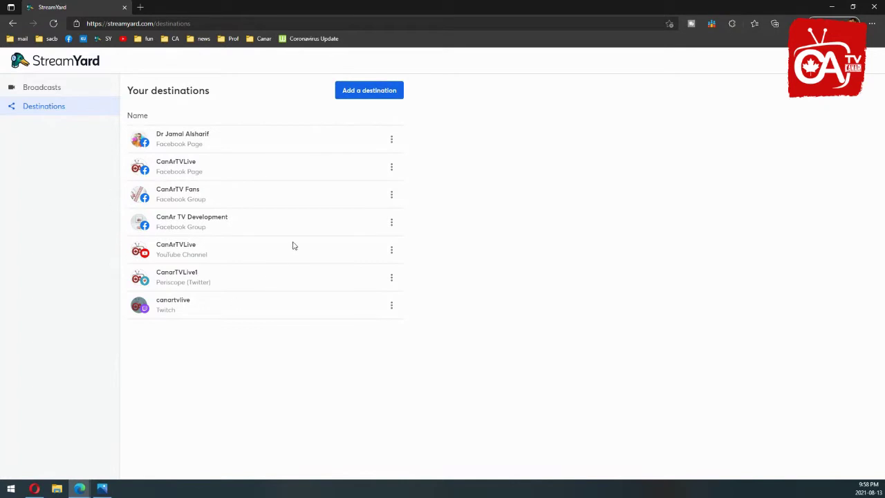
{"action": "left_click", "coordinate": [60, 90]}
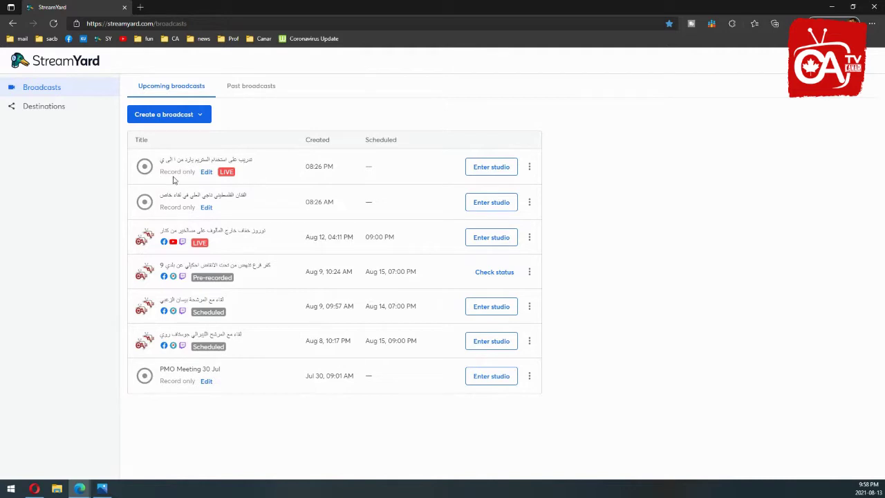
- Start a new broadcast and select the CanArTVLive Facebook page, the CanArTVLive YouTube channel and the canartvlive Twitch account as destinations
{"action": "left_click", "coordinate": [192, 115]}
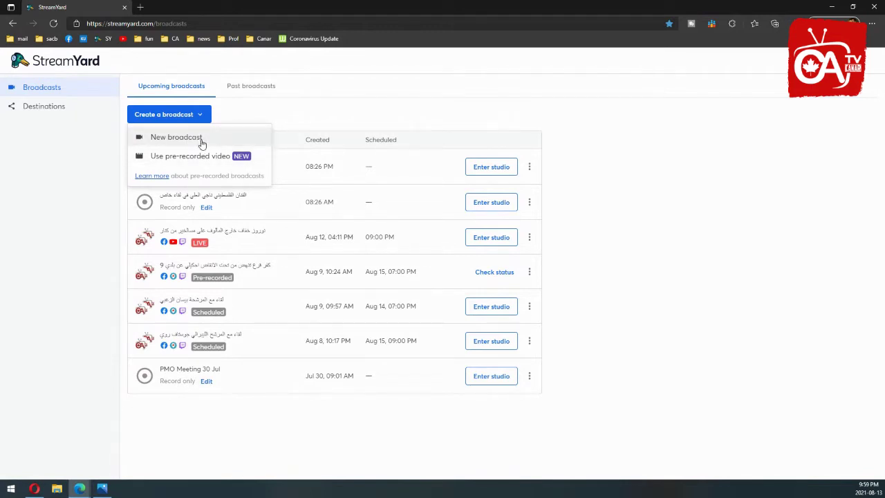
{"action": "left_click", "coordinate": [202, 142]}
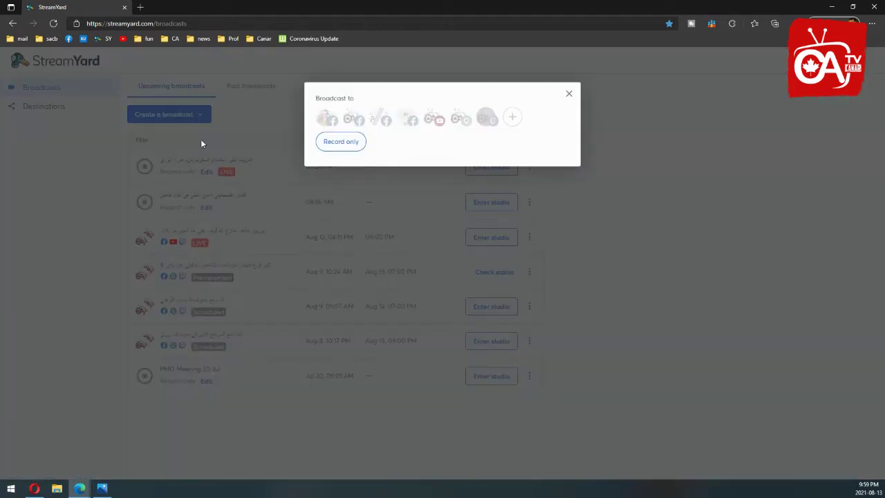
{"action": "left_click", "coordinate": [351, 123]}
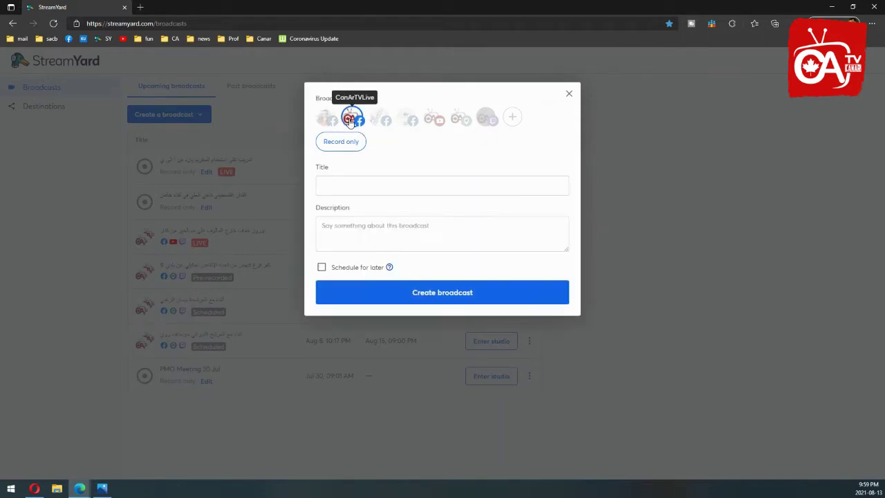
{"action": "left_click", "coordinate": [433, 121]}
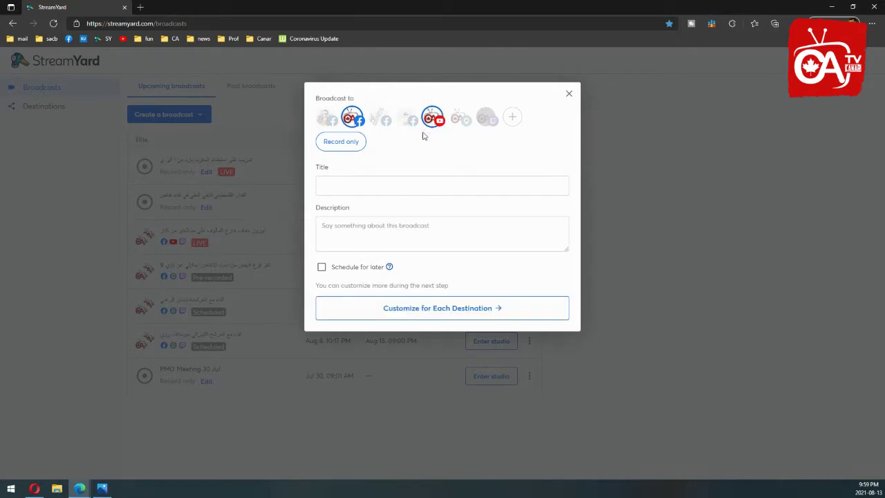
{"action": "left_click", "coordinate": [484, 127]}
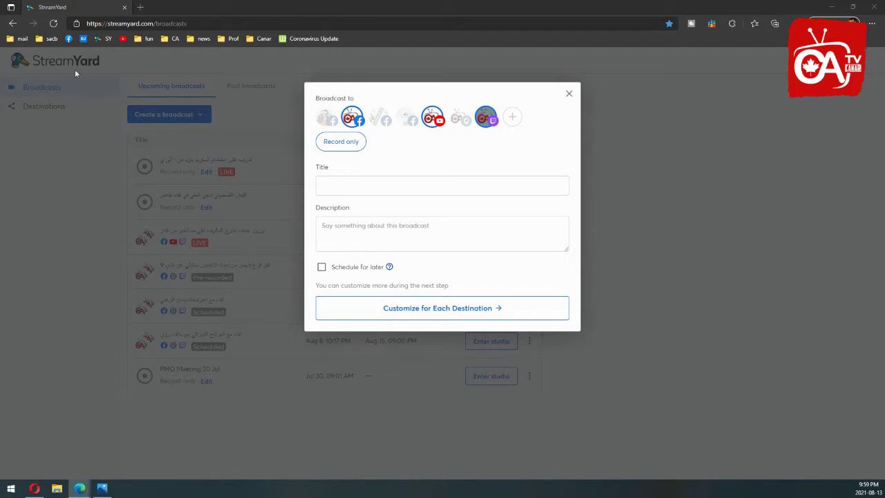
- Title the broadcast "اللحوم الحمراء والبيضاء ، ايهما تفضل؟" and paste the prepared Arabic text with hashtags as its description
{"action": "left_click", "coordinate": [393, 187]}
{"action": "type", "text": "النجوم الحمراء والبيضاء ، ايهما تفضل؟"}
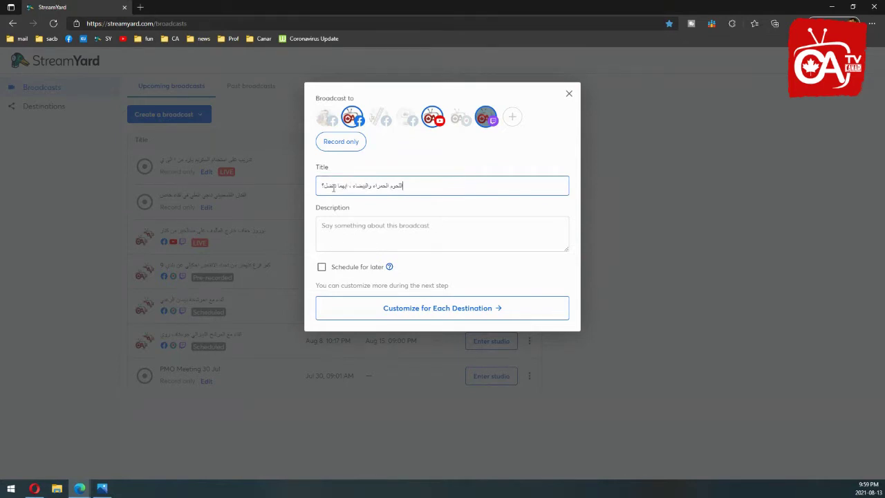
{"action": "left_click", "coordinate": [364, 232]}
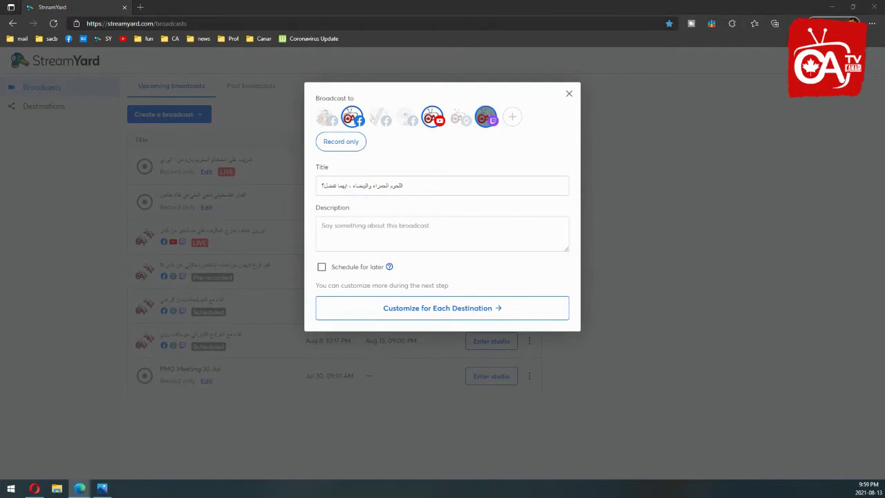
{"action": "left_click", "coordinate": [312, 237]}
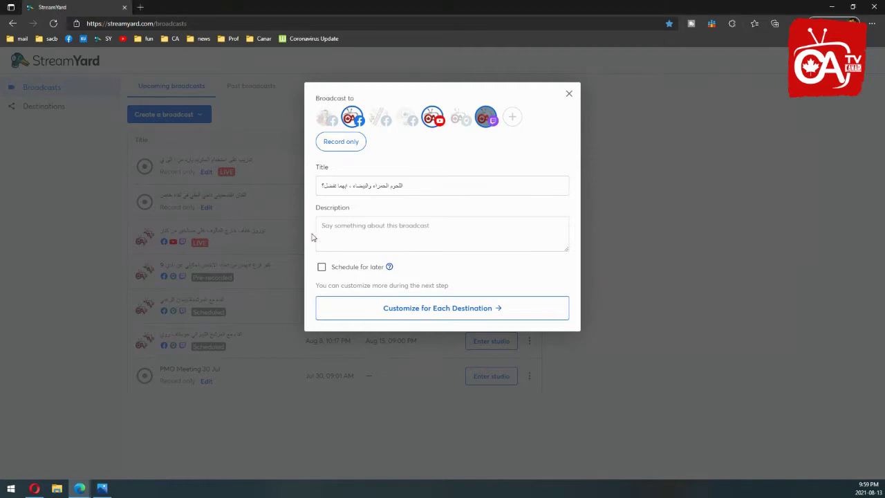
{"action": "left_click", "coordinate": [341, 235]}
{"action": "key", "text": "ctrl+v"}
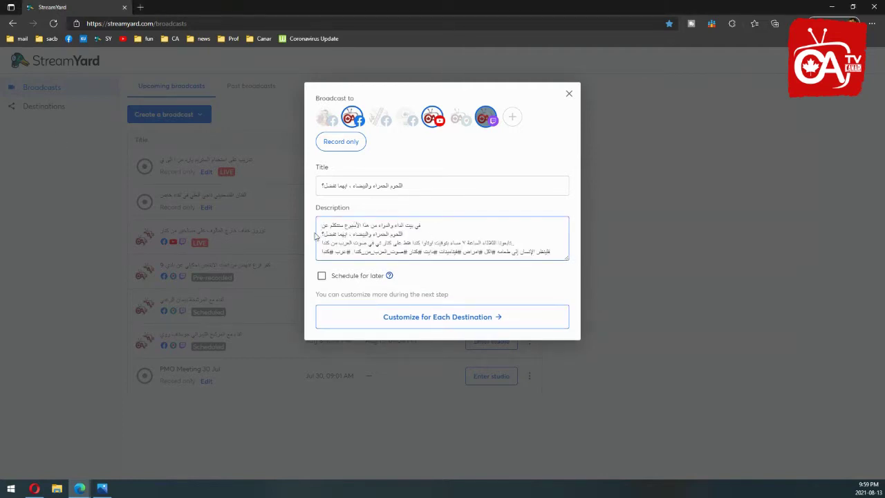
{"action": "triple_click", "coordinate": [375, 234]}
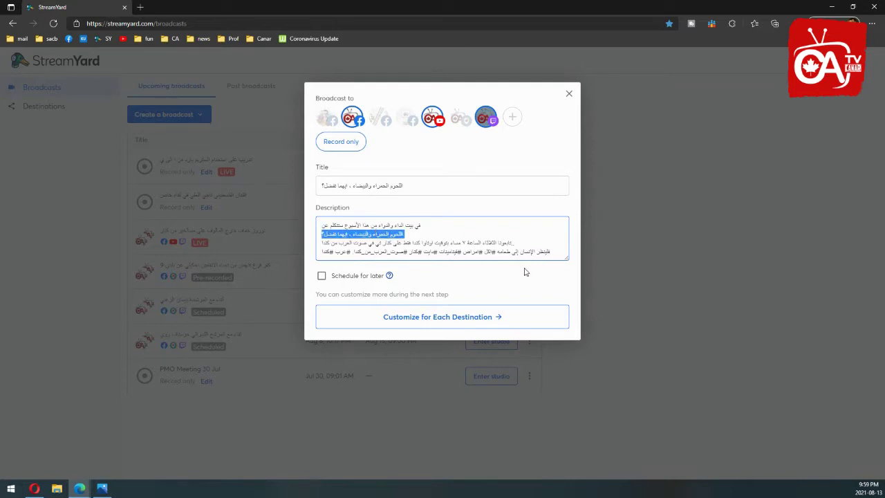
{"action": "left_click", "coordinate": [490, 253]}
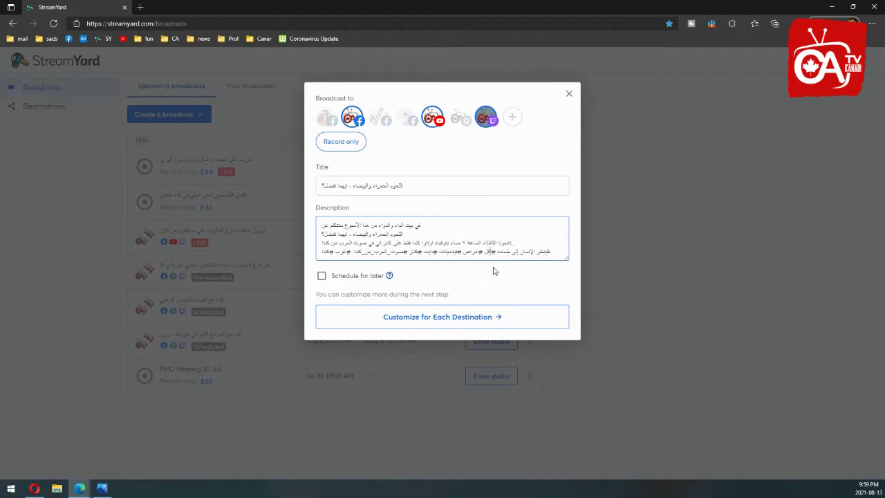
{"action": "left_click", "coordinate": [364, 275]}
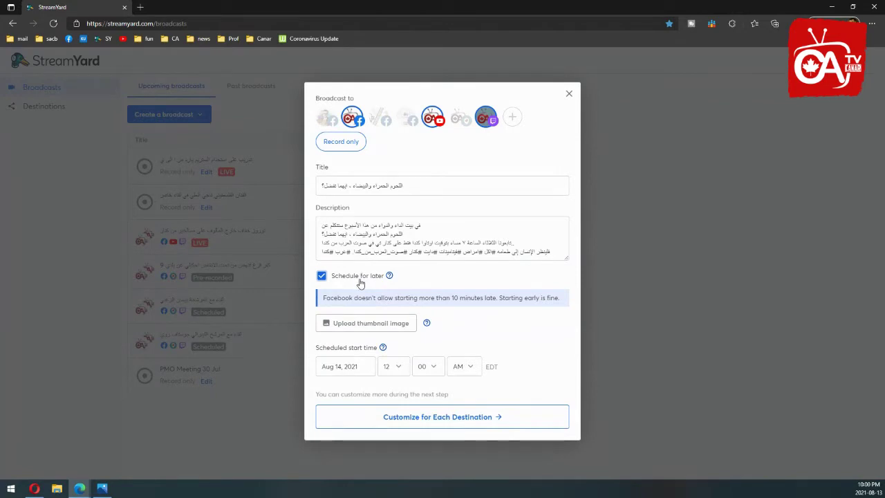
{"action": "left_click", "coordinate": [367, 323]}
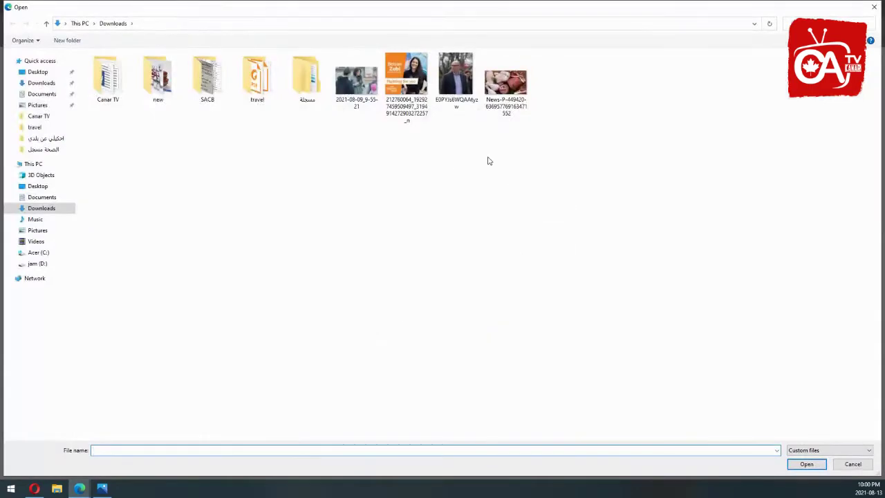
{"action": "double_click", "coordinate": [505, 111]}
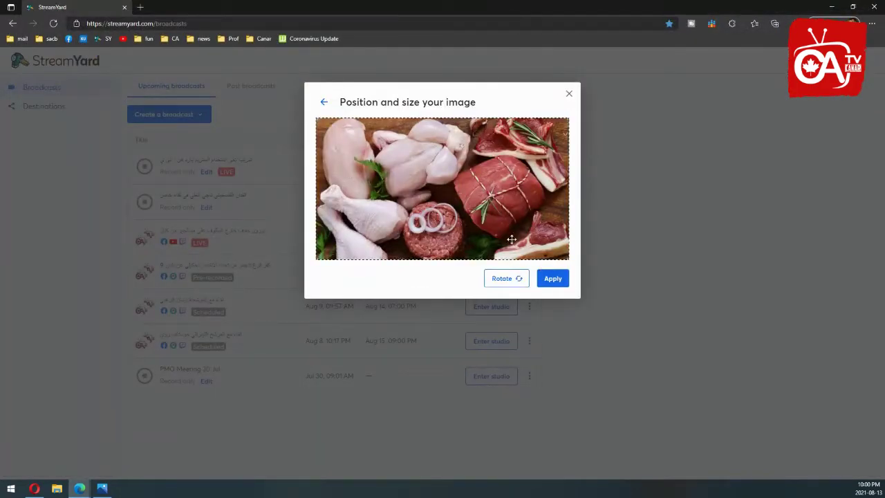
{"action": "left_click", "coordinate": [553, 278]}
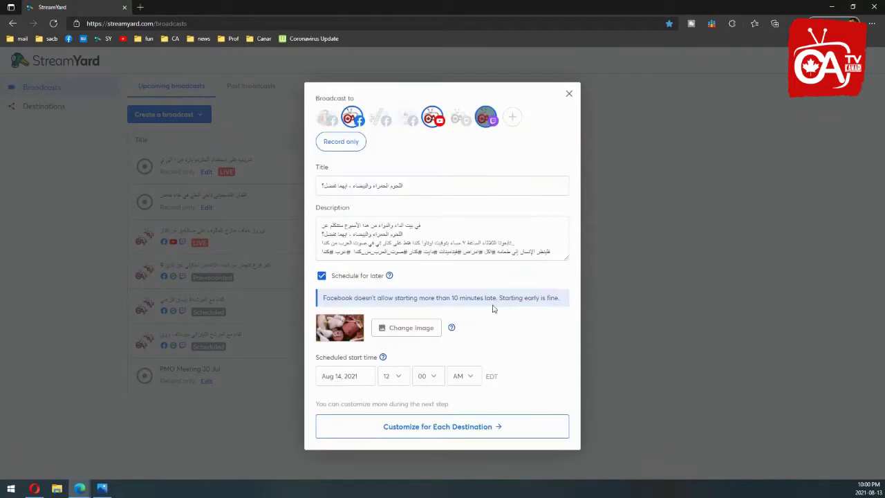
- Try August 28 and August 21, 2021 as the scheduled start date
{"action": "left_click", "coordinate": [343, 375]}
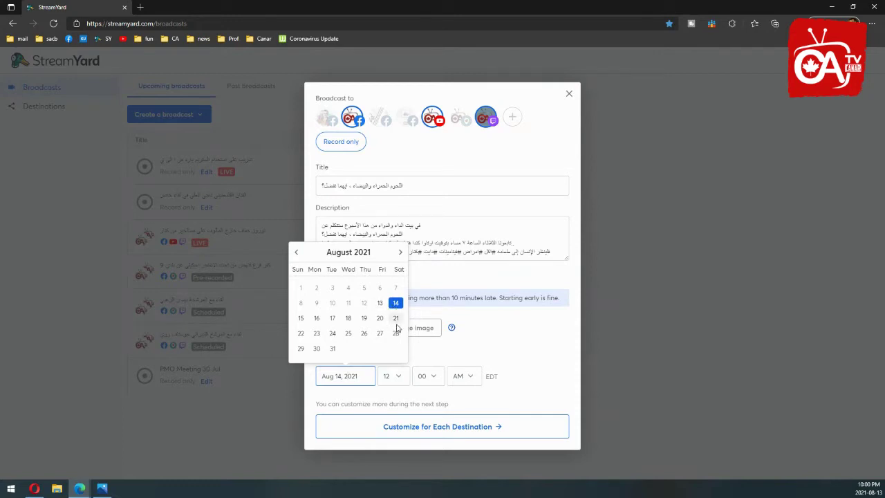
{"action": "left_click", "coordinate": [396, 335]}
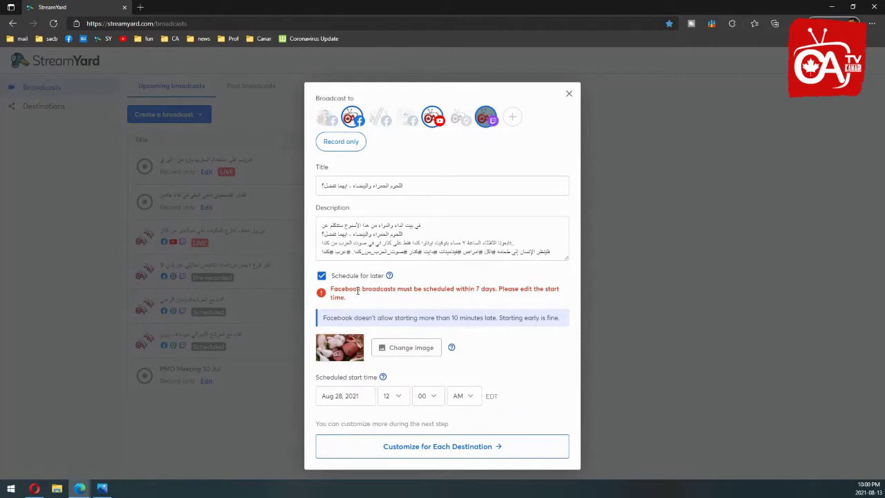
{"action": "left_click", "coordinate": [349, 391]}
{"action": "left_click", "coordinate": [396, 337]}
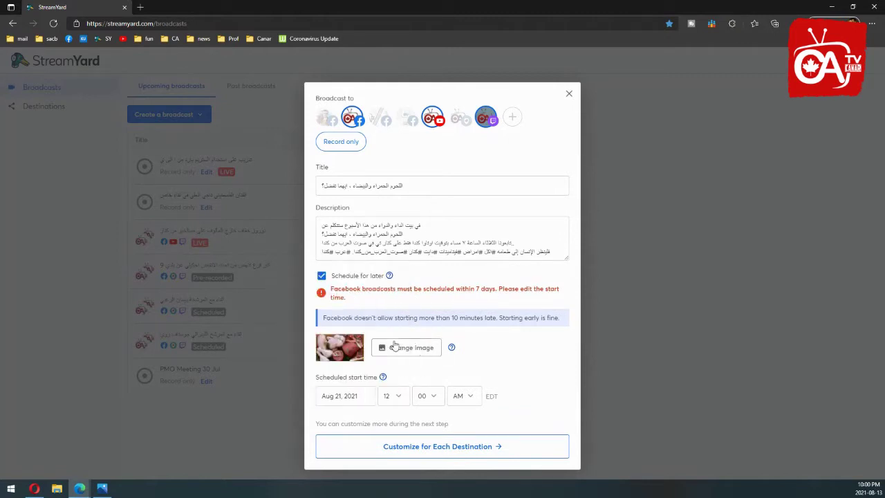
- Set the scheduled start to August 17, 2021 at 07:00 PM, and create the broadcast with the default settings for each destination
{"action": "left_click", "coordinate": [343, 395]}
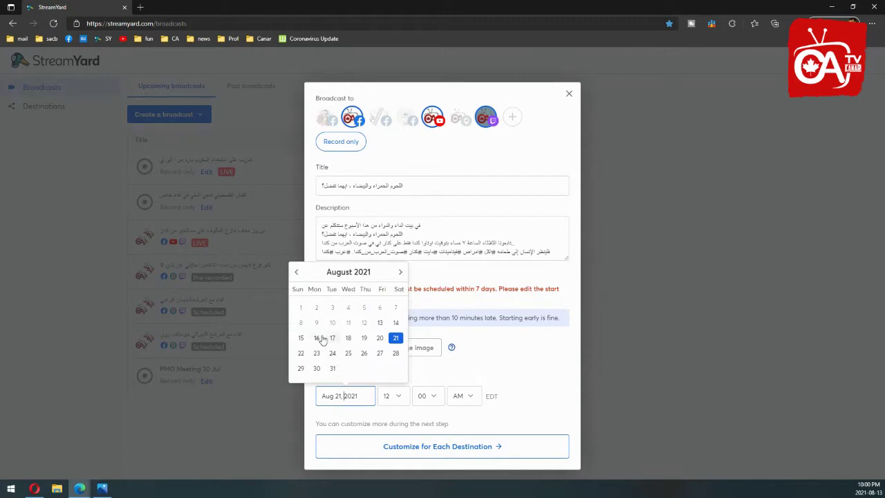
{"action": "left_click", "coordinate": [331, 339]}
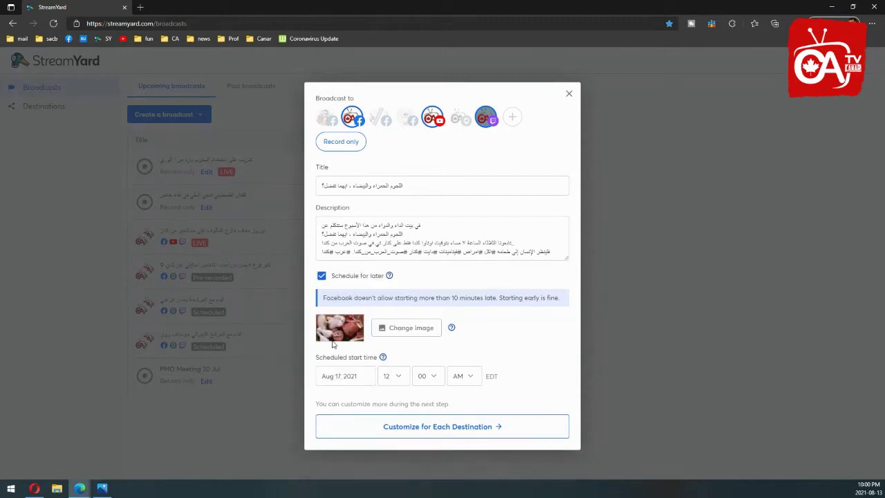
{"action": "left_click", "coordinate": [388, 376]}
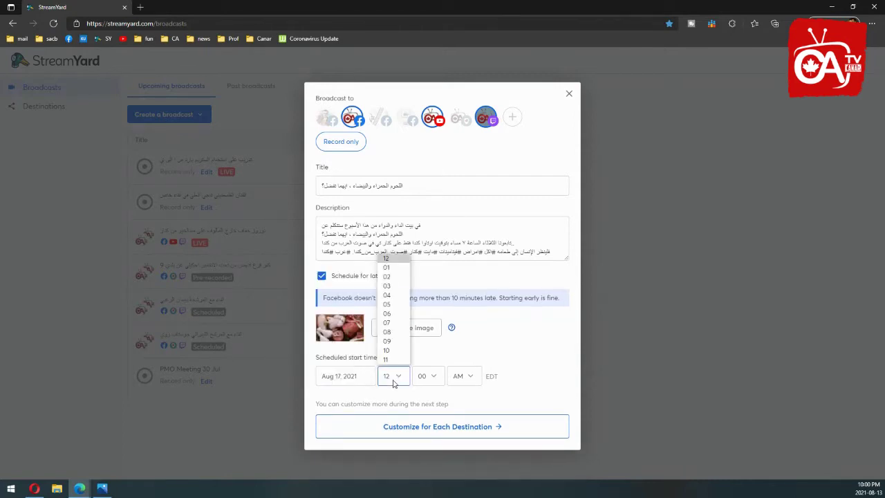
{"action": "left_click", "coordinate": [399, 328]}
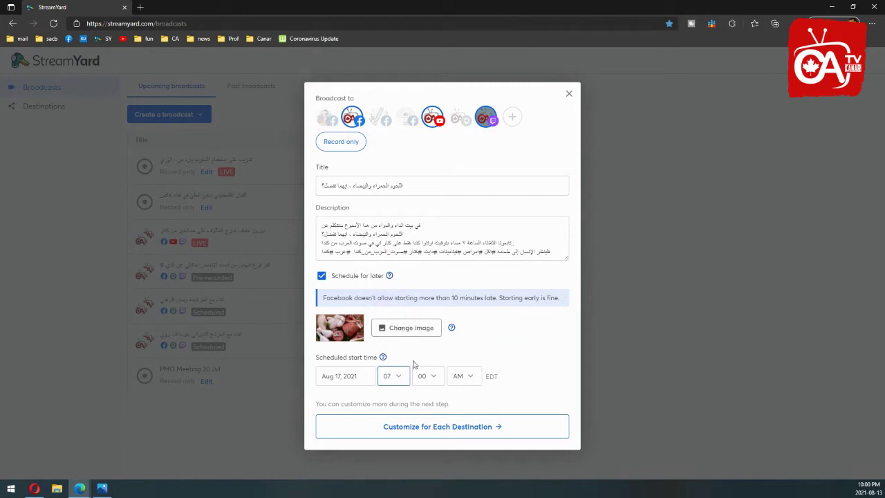
{"action": "left_click", "coordinate": [462, 381]}
{"action": "left_click", "coordinate": [460, 402]}
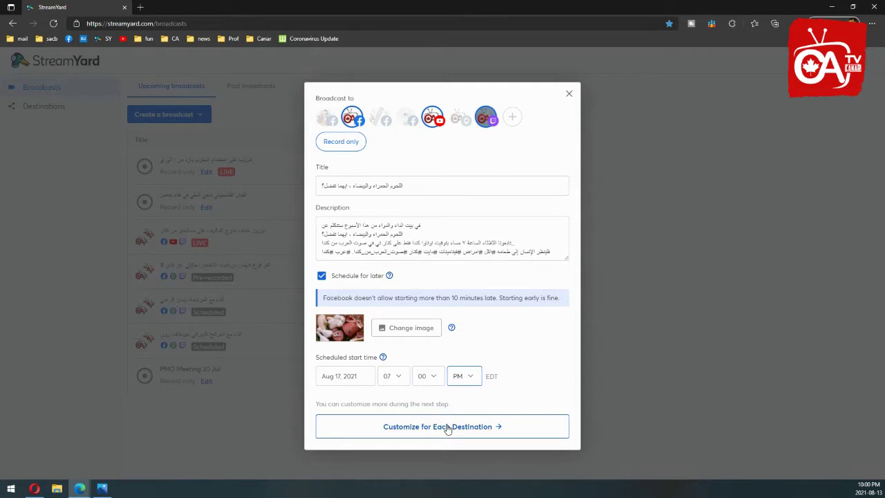
{"action": "left_click", "coordinate": [446, 426]}
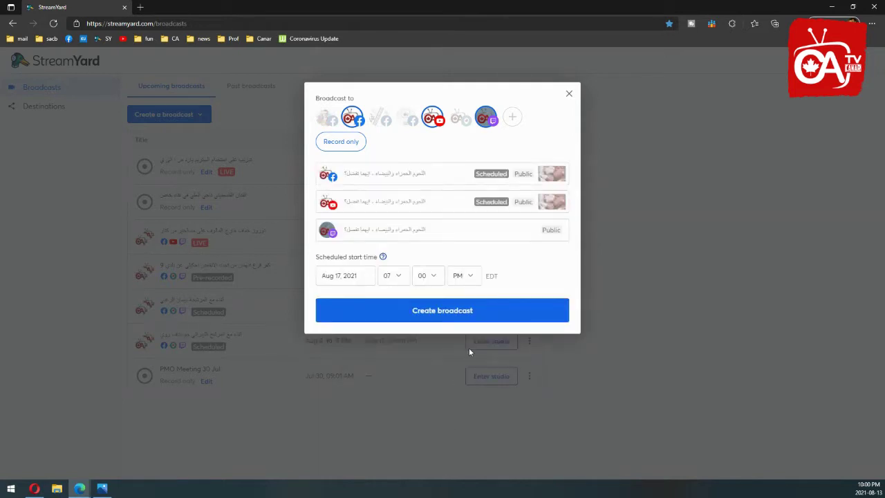
{"action": "left_click", "coordinate": [465, 320]}
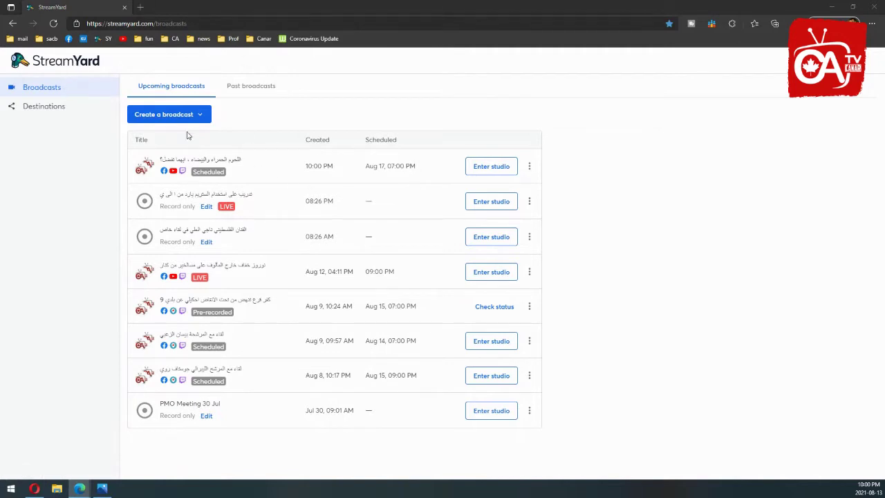
- Copy the guest invitation link of the broadcast scheduled for August 17 and close the invitation dialog
{"action": "left_click", "coordinate": [529, 170]}
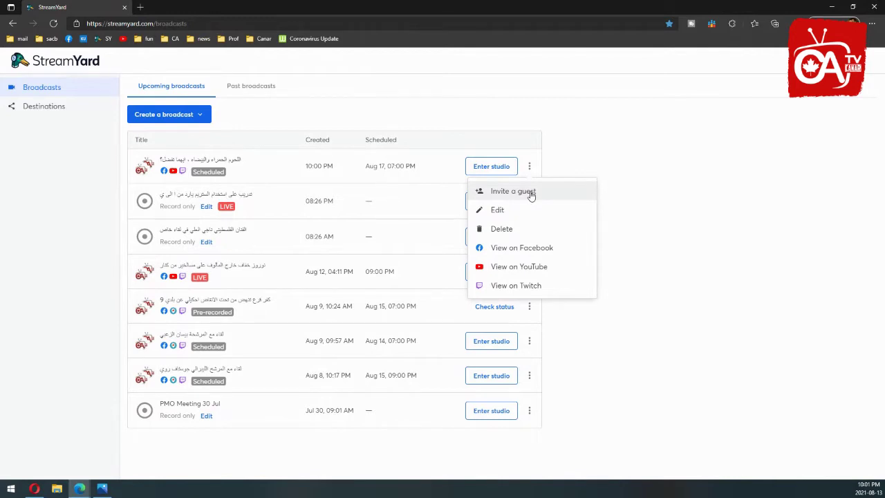
{"action": "left_click", "coordinate": [531, 193]}
{"action": "left_click", "coordinate": [438, 297]}
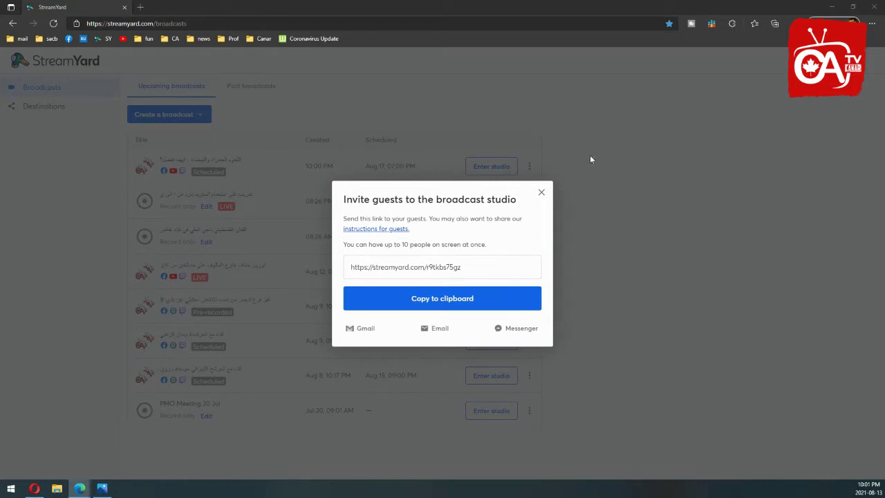
{"action": "left_click", "coordinate": [541, 190]}
- Reopen the guest invitation for the August 17 broadcast, view its Gmail invitation draft, and close the draft unsent
{"action": "left_click", "coordinate": [528, 167]}
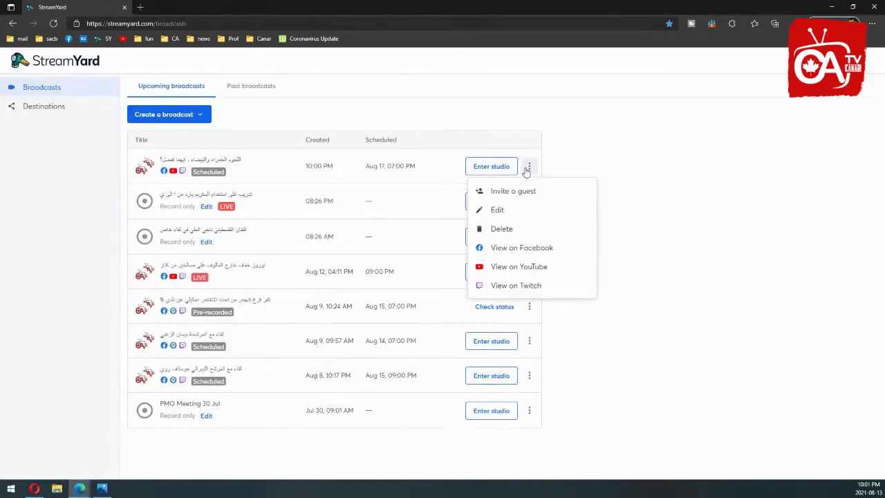
{"action": "left_click", "coordinate": [525, 191]}
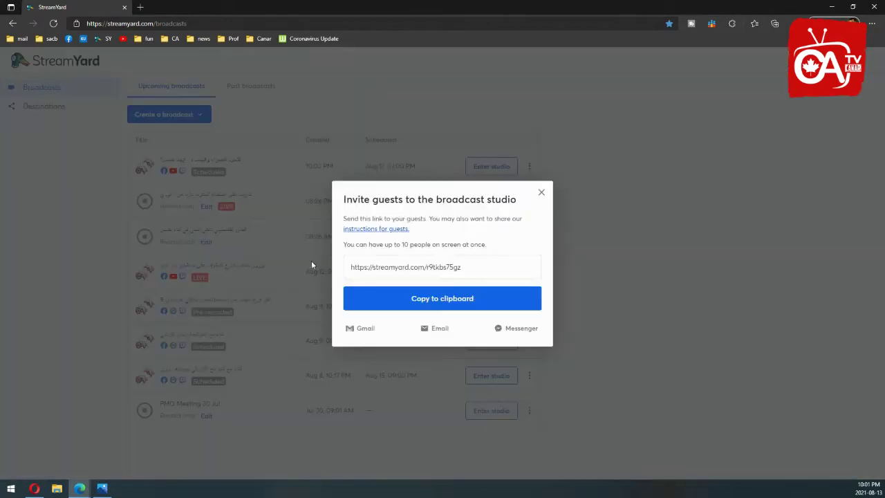
{"action": "left_click", "coordinate": [354, 328]}
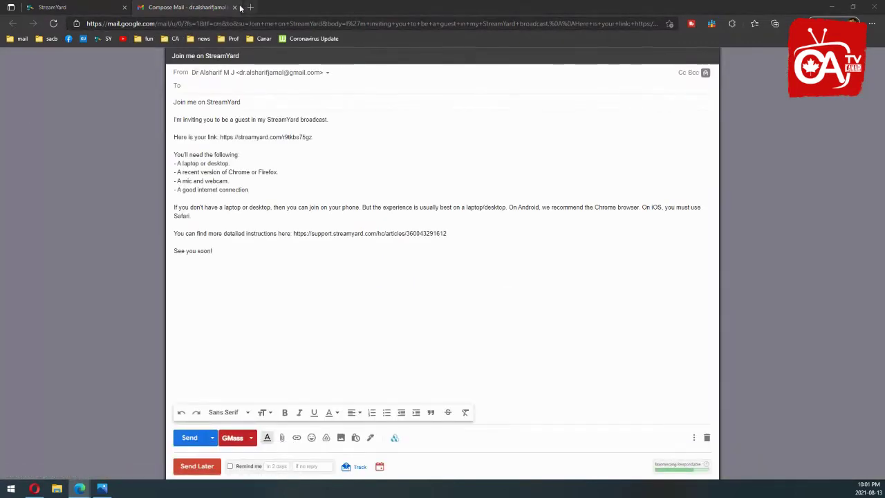
{"action": "left_click", "coordinate": [233, 7]}
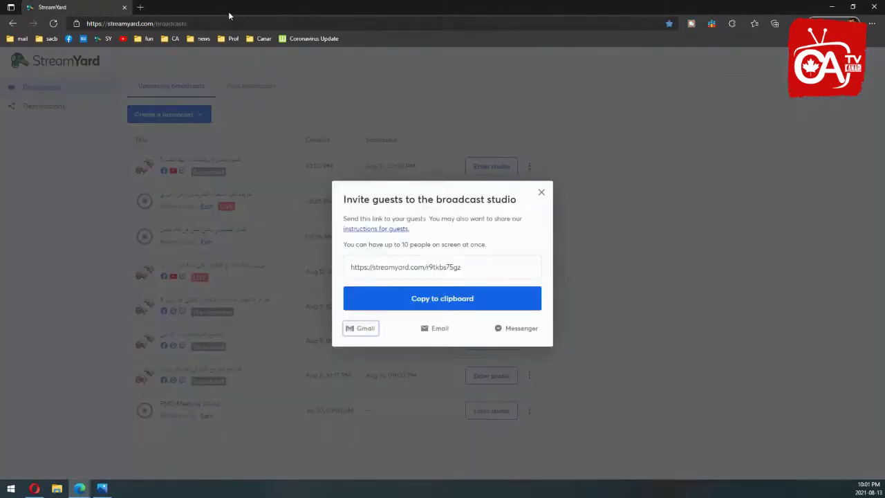
- Open the August 17 broadcast for editing, review its Facebook title, description and image, and save the changes
{"action": "left_click", "coordinate": [541, 192]}
{"action": "left_click", "coordinate": [529, 167]}
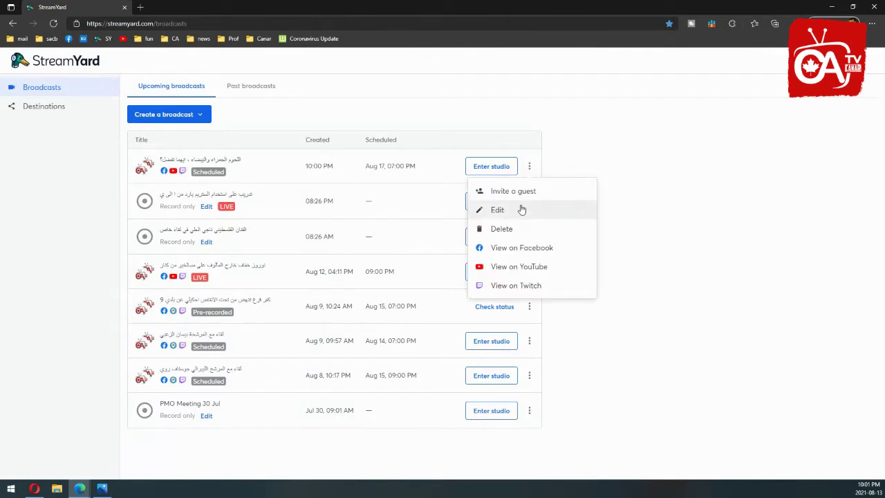
{"action": "left_click", "coordinate": [520, 211]}
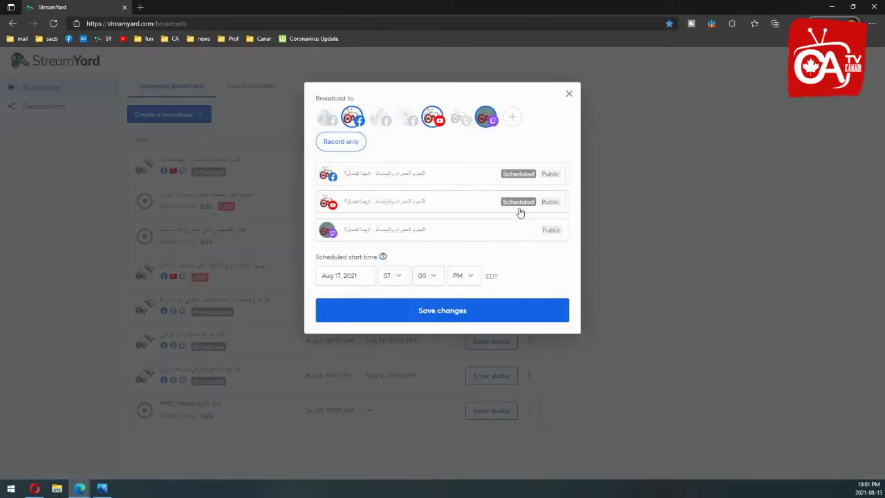
{"action": "left_click", "coordinate": [396, 178]}
{"action": "left_click", "coordinate": [398, 237]}
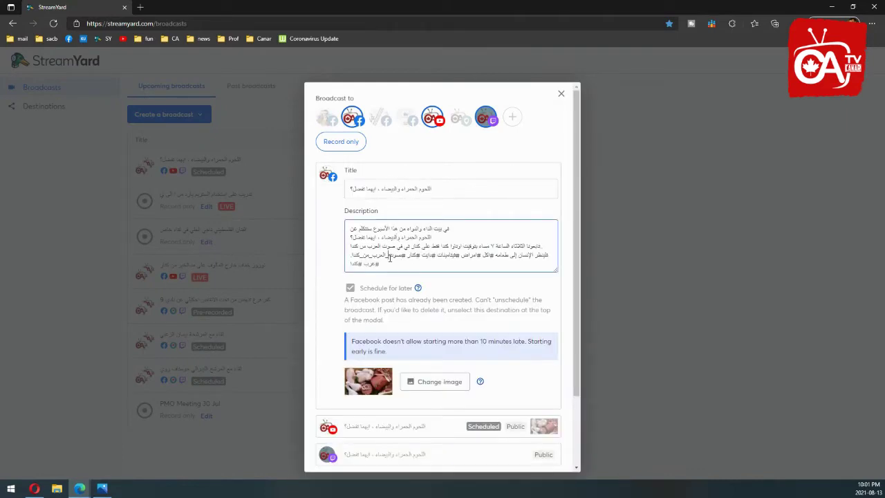
{"action": "scroll", "coordinate": [604, 428], "scroll_direction": "down", "scroll_amount": 3}
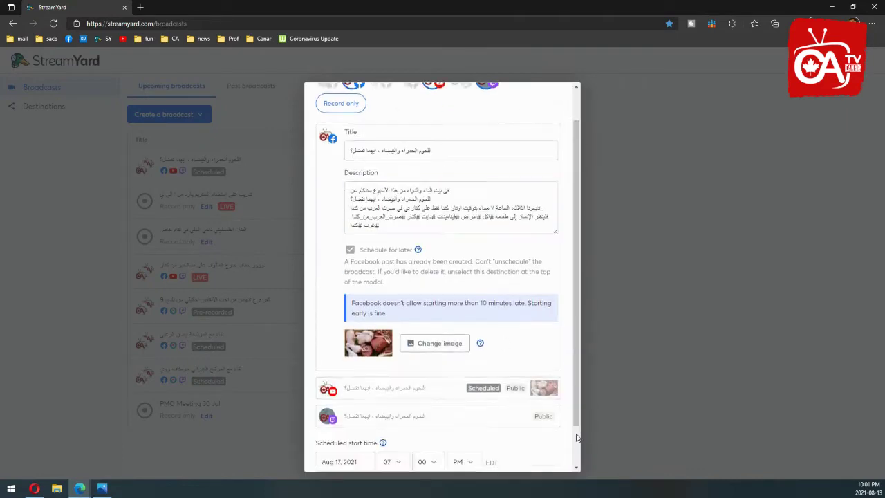
{"action": "left_click", "coordinate": [480, 450]}
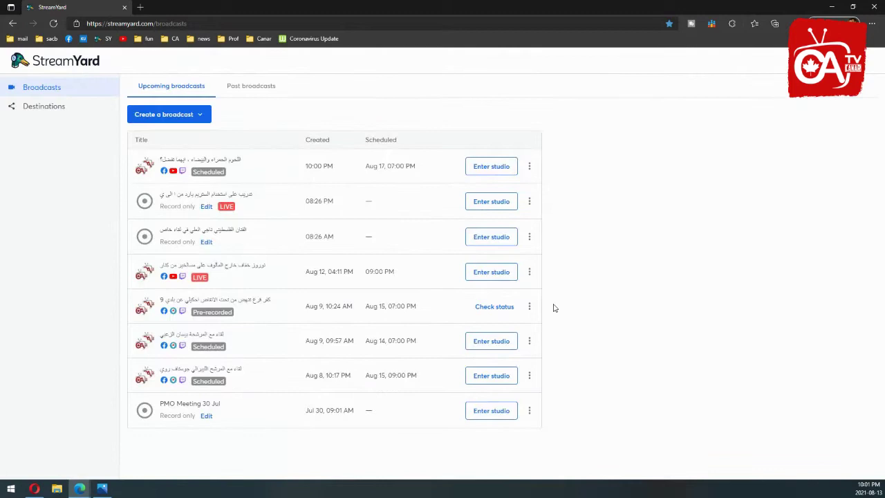
- Reopen the August 17 broadcast's settings, check the Facebook destination's image option, and close without saving
{"action": "left_click", "coordinate": [529, 167]}
{"action": "left_click", "coordinate": [503, 209]}
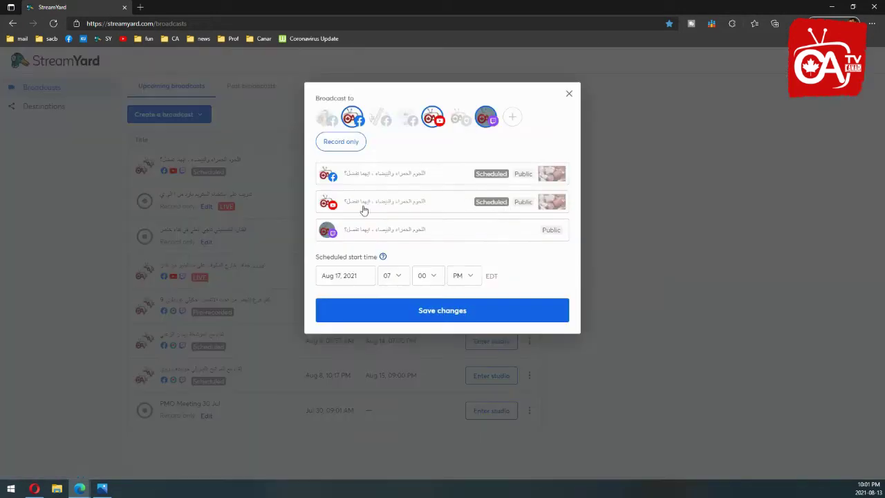
{"action": "left_click", "coordinate": [553, 181]}
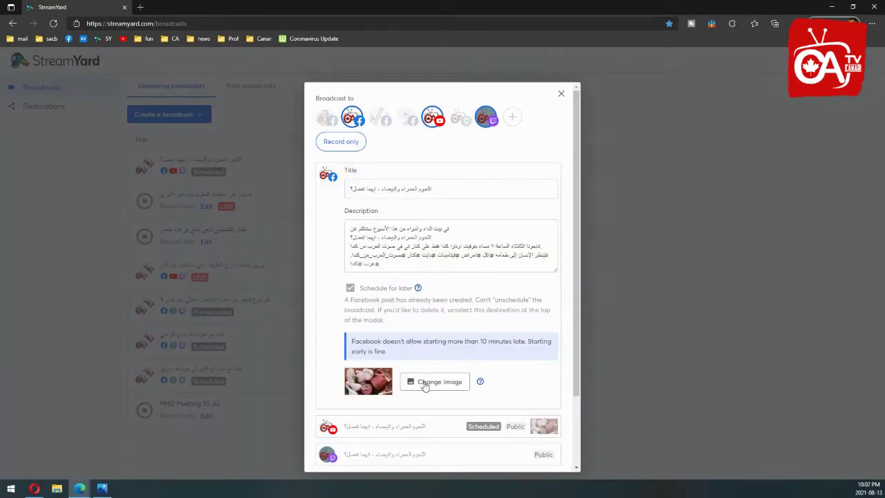
{"action": "left_click", "coordinate": [561, 95]}
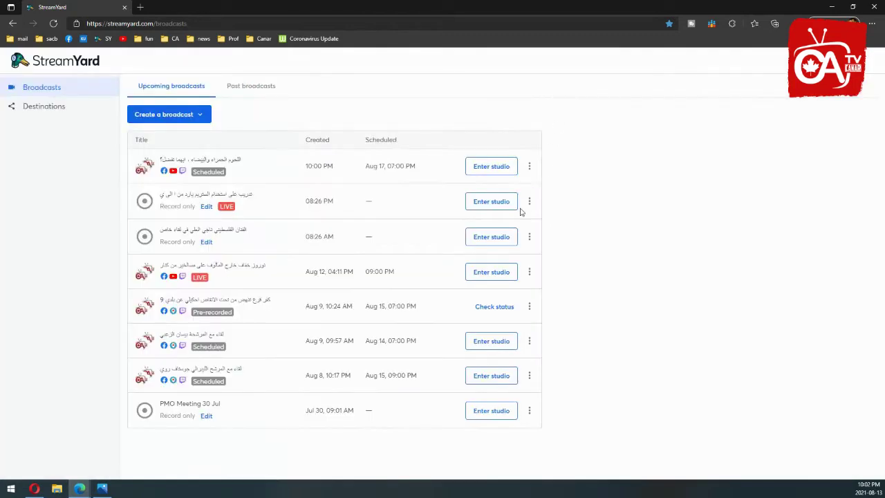
- View the August 17 broadcast's post on Facebook, select its web address, and close the page
{"action": "left_click", "coordinate": [530, 166]}
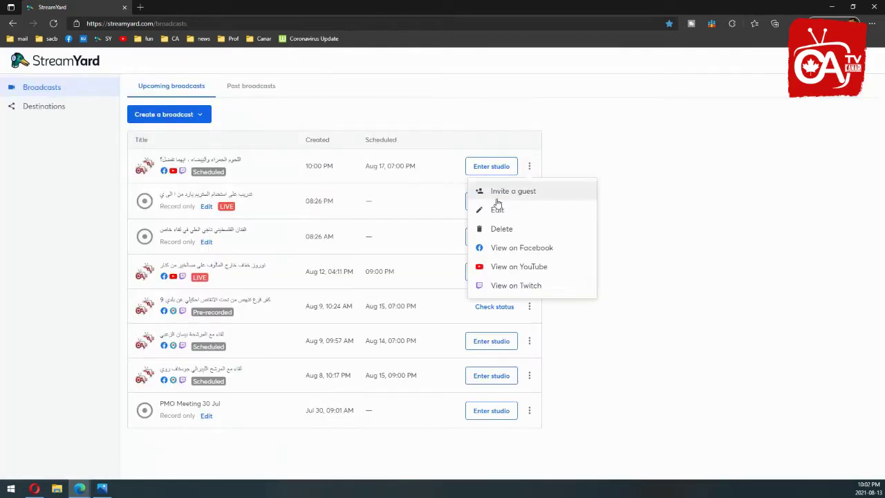
{"action": "left_click", "coordinate": [521, 249]}
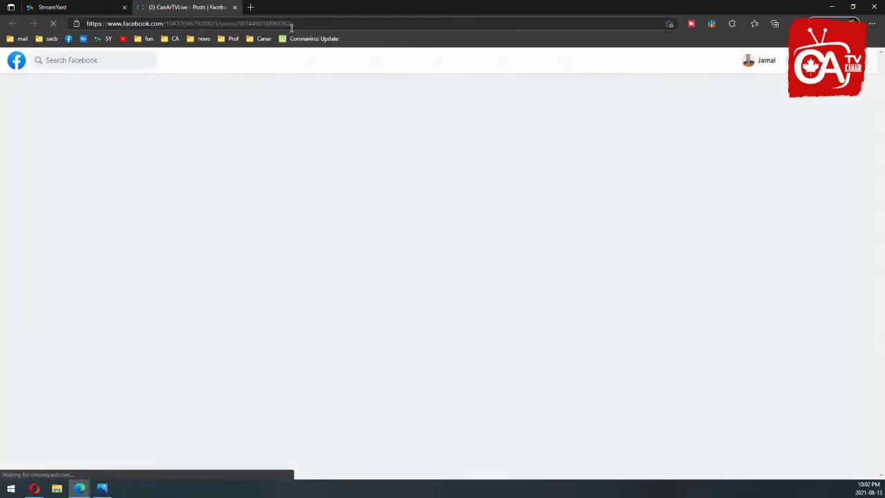
{"action": "left_click", "coordinate": [297, 26]}
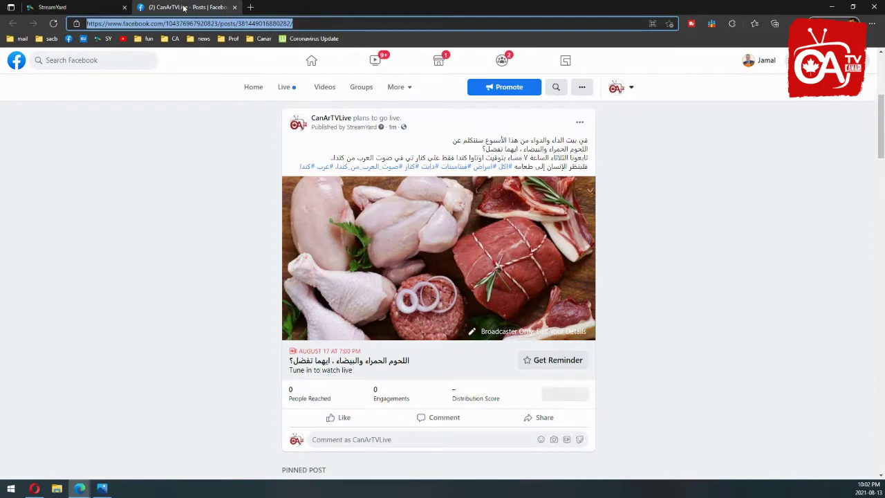
{"action": "left_click", "coordinate": [235, 7]}
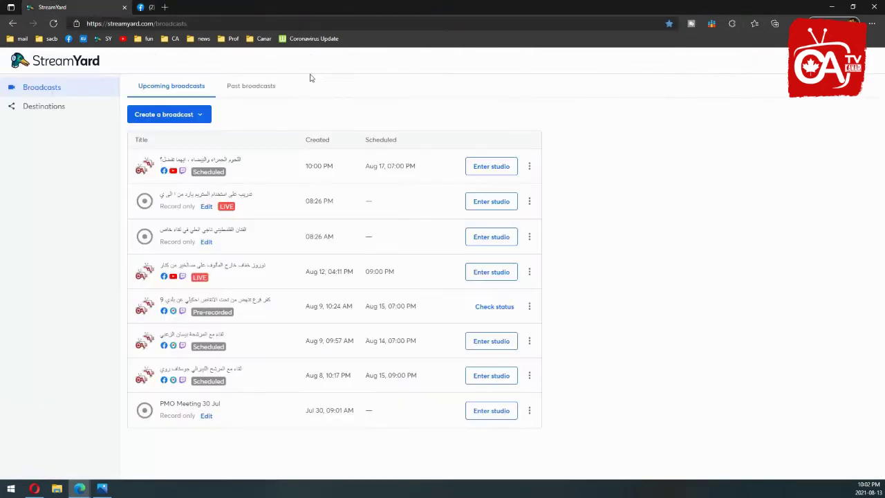
- View the August 17 broadcast's YouTube page, select its web address, and return to the broadcast options
{"action": "left_click", "coordinate": [528, 166]}
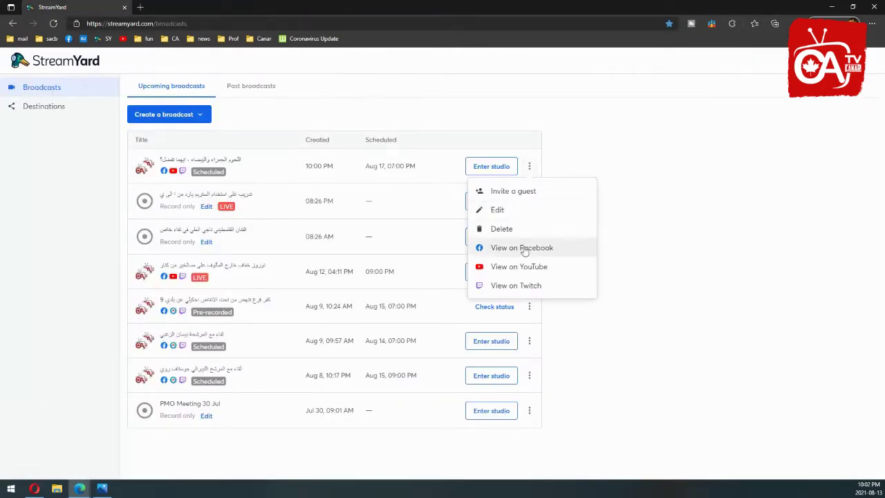
{"action": "left_click", "coordinate": [523, 266]}
{"action": "left_click", "coordinate": [326, 26]}
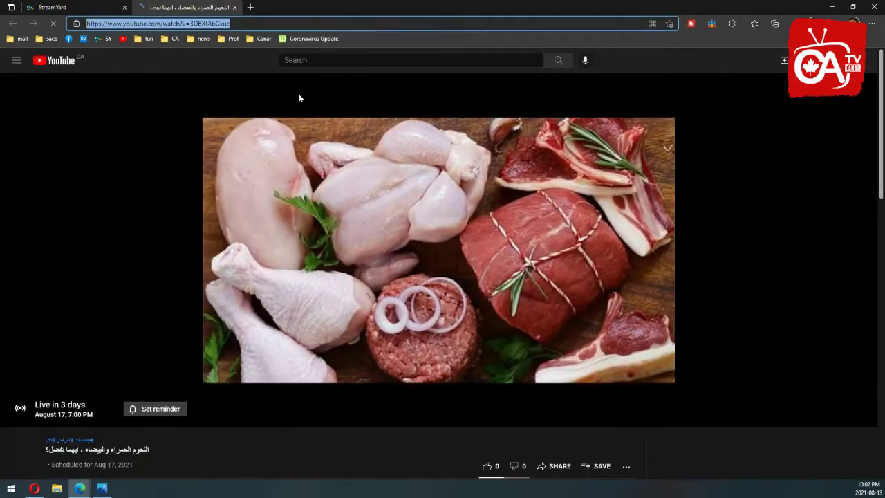
{"action": "left_click", "coordinate": [236, 7]}
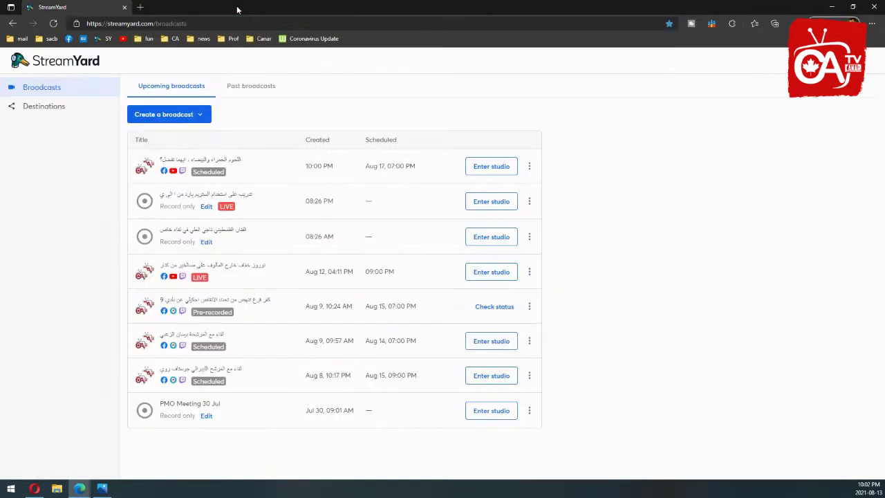
{"action": "left_click", "coordinate": [528, 167]}
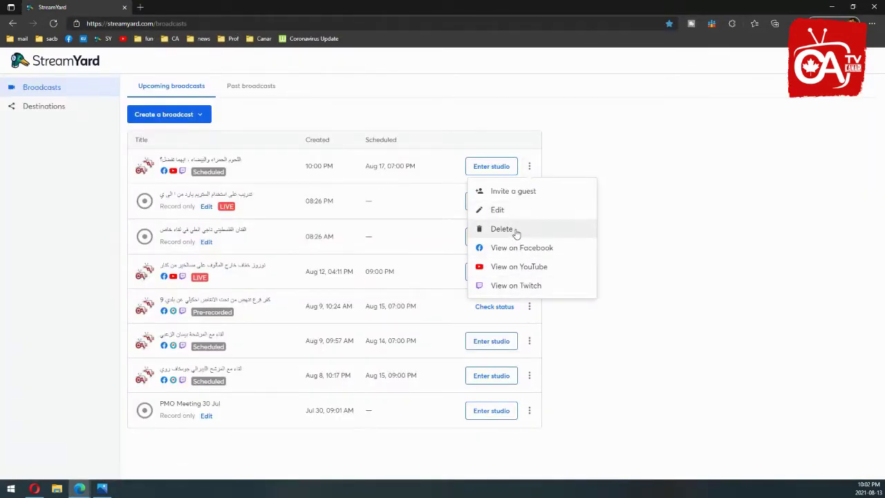
- Create a new record-only broadcast with a short test title, and return from its camera check to the broadcast list
{"action": "left_click", "coordinate": [202, 122]}
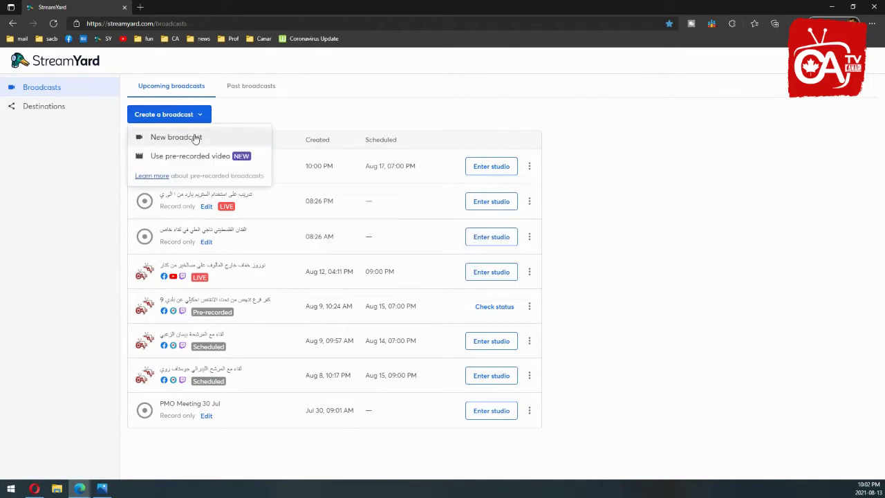
{"action": "left_click", "coordinate": [194, 138]}
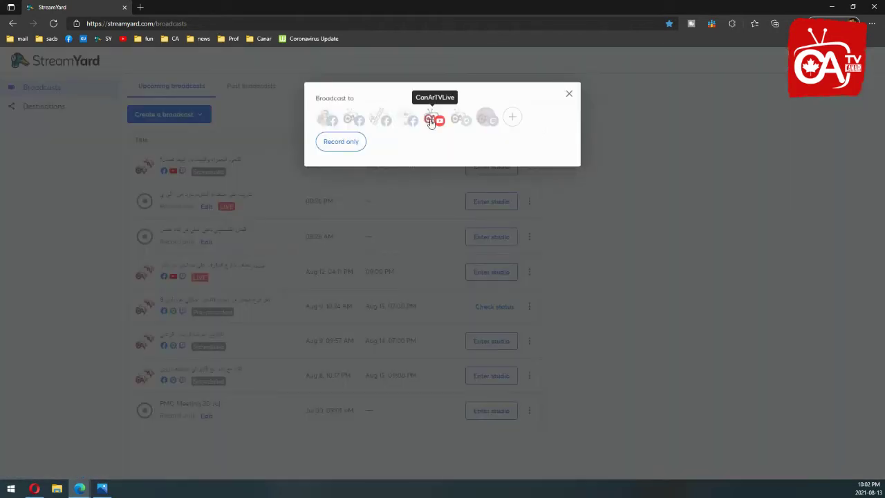
{"action": "left_click", "coordinate": [353, 142]}
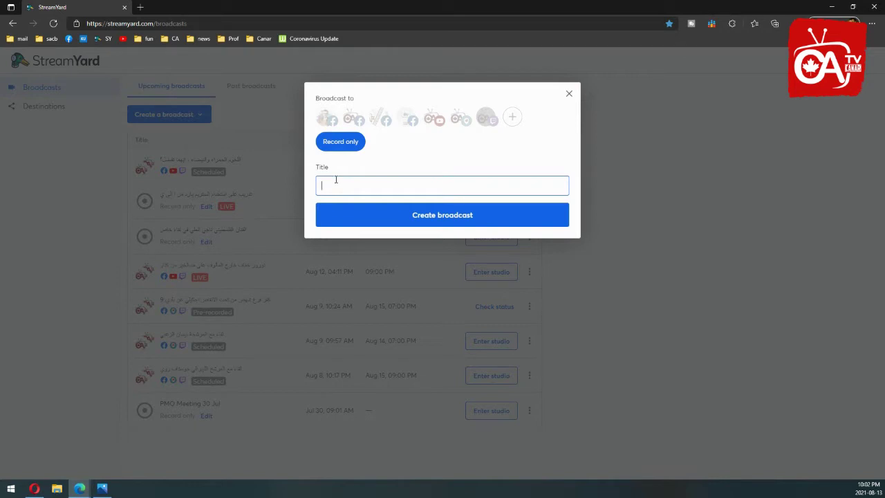
{"action": "left_click", "coordinate": [342, 205]}
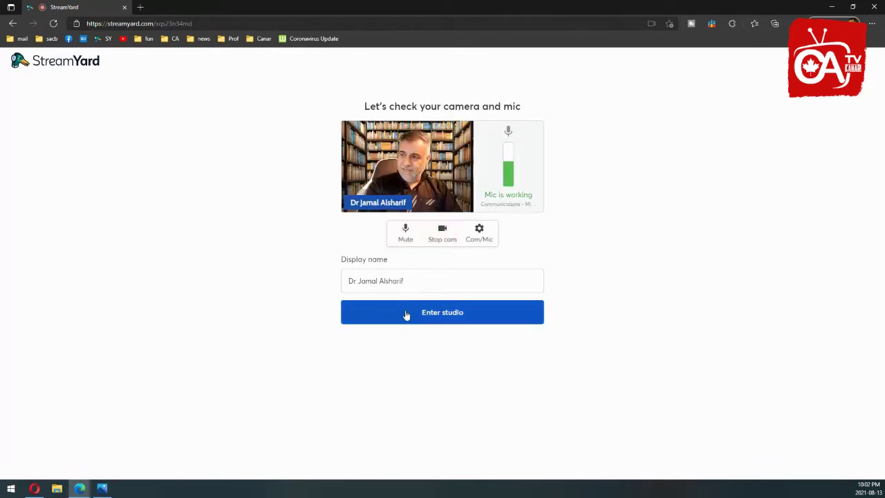
{"action": "left_click", "coordinate": [21, 61]}
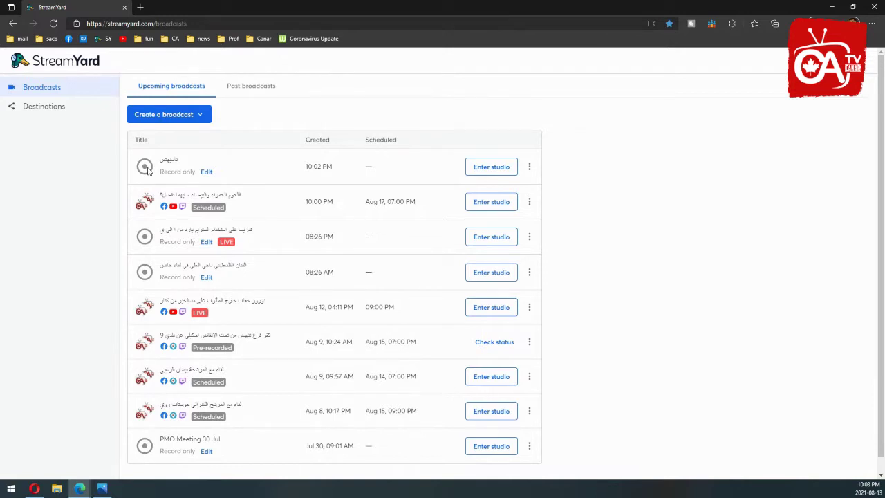
- Delete the record-only test broadcast from the upcoming broadcasts and confirm the deletion
{"action": "left_click", "coordinate": [529, 167]}
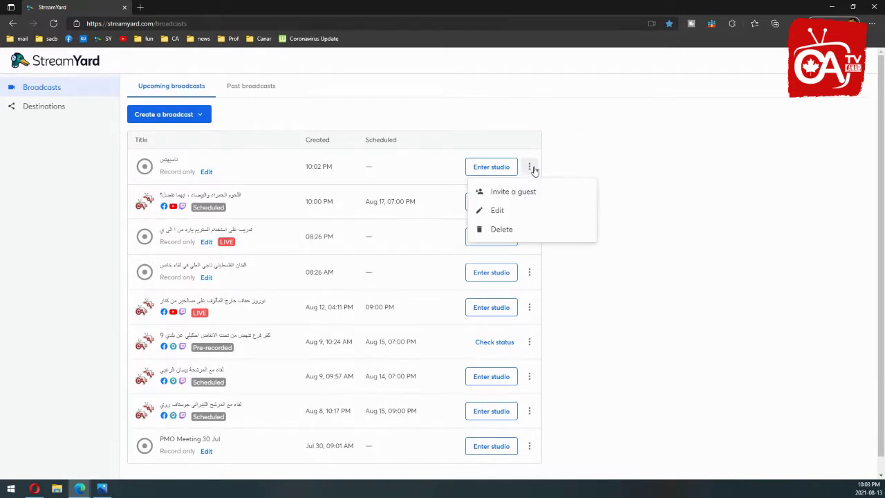
{"action": "left_click", "coordinate": [513, 228]}
{"action": "left_click", "coordinate": [482, 275]}
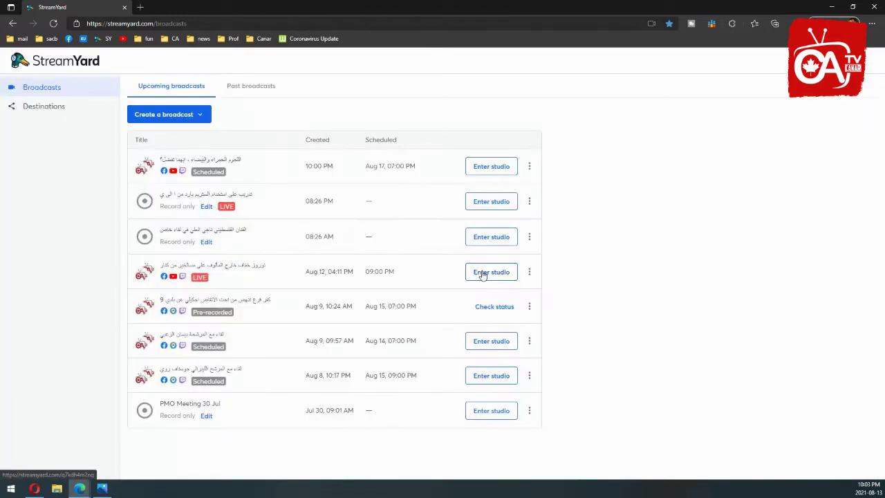
{"action": "left_click", "coordinate": [194, 117]}
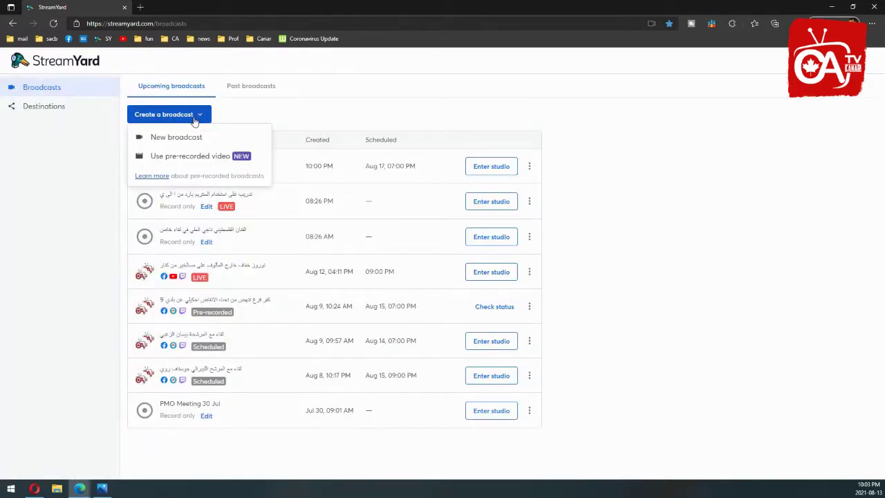
{"action": "left_click", "coordinate": [213, 156]}
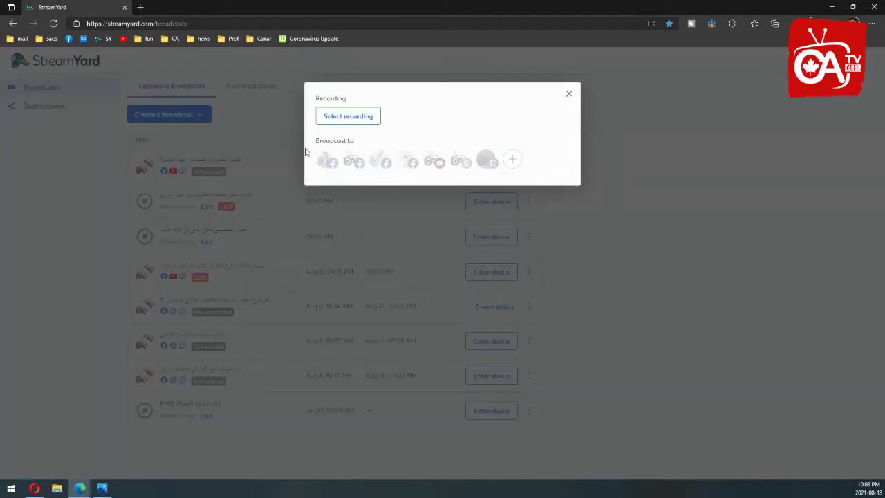
{"action": "left_click", "coordinate": [569, 98]}
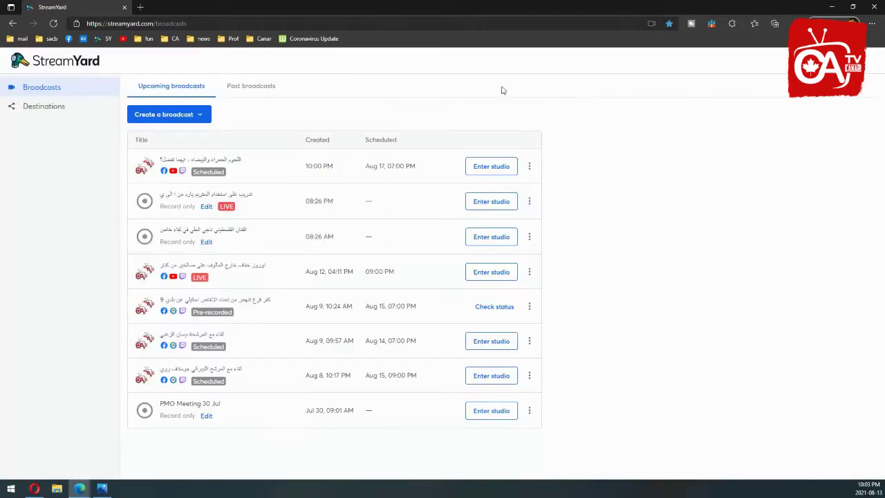
- Start a pre-recorded video broadcast and select the CanArTVLive Facebook, CanArTVLive YouTube and canartvlive Twitch destinations
{"action": "left_click", "coordinate": [202, 115]}
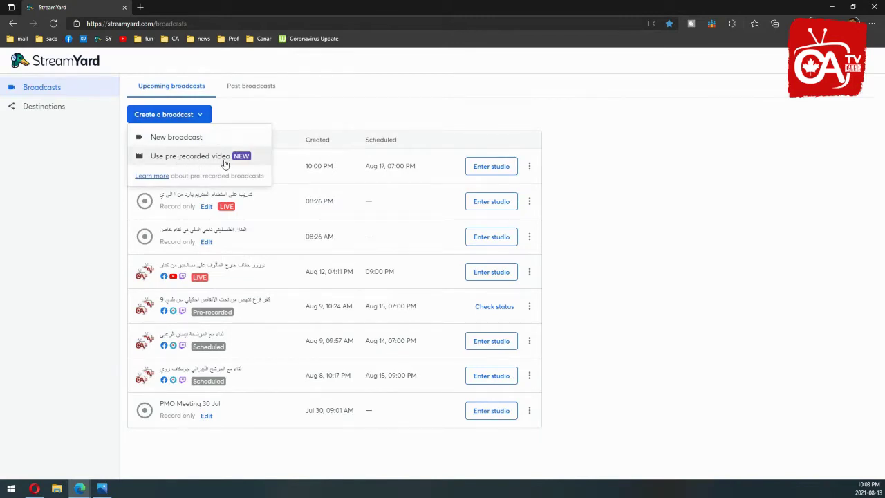
{"action": "left_click", "coordinate": [222, 160]}
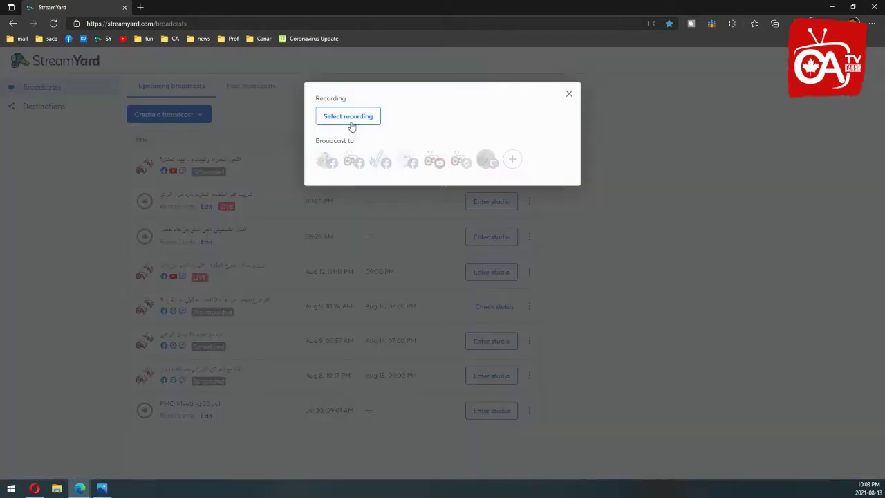
{"action": "left_click", "coordinate": [354, 162]}
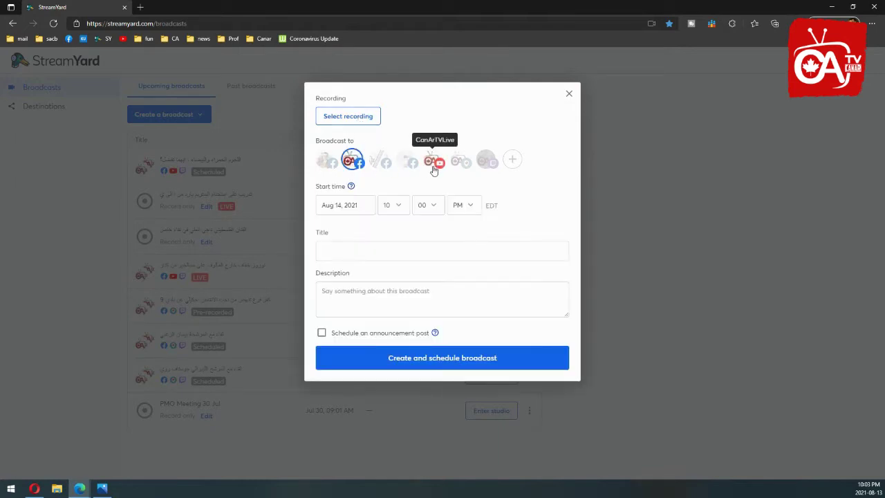
{"action": "left_click", "coordinate": [434, 160]}
{"action": "left_click", "coordinate": [485, 161]}
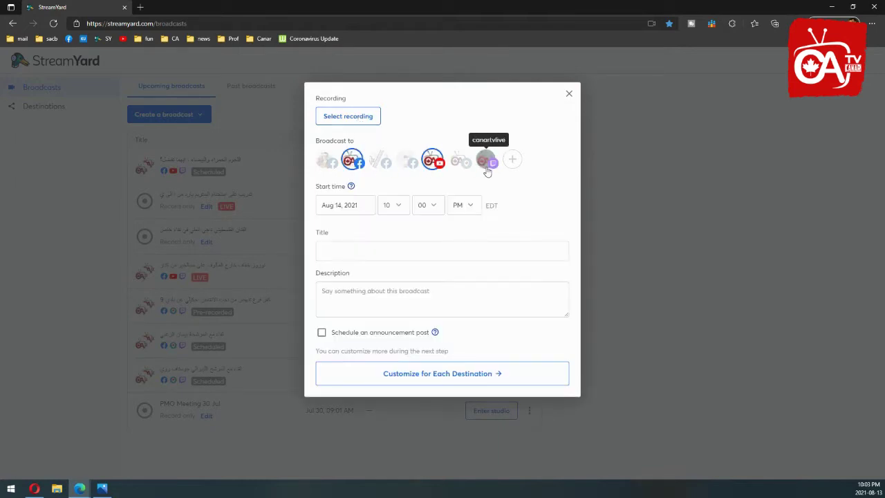
- Try to upload the recording "قصة قرية فلسطينية انقذها الباعوض من التهجير - احكيلي عن بلدي 8" from Downloads > new, and cancel the file selection
{"action": "left_click", "coordinate": [366, 116]}
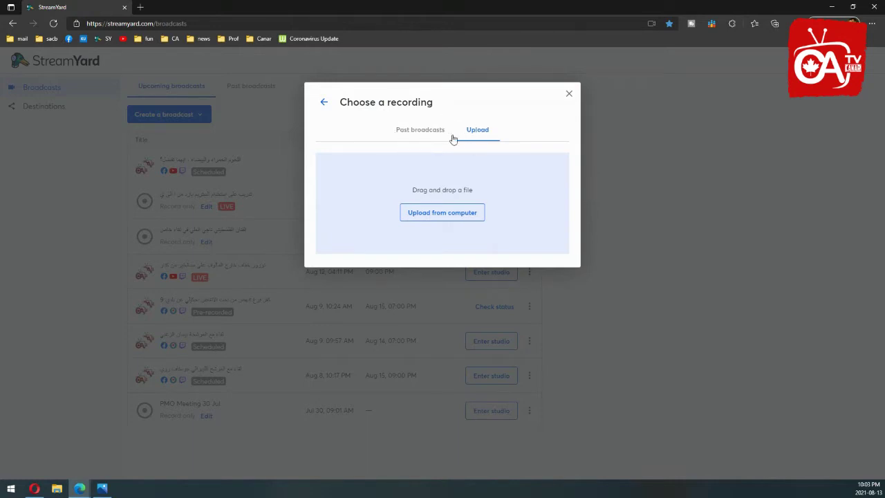
{"action": "left_click", "coordinate": [451, 221]}
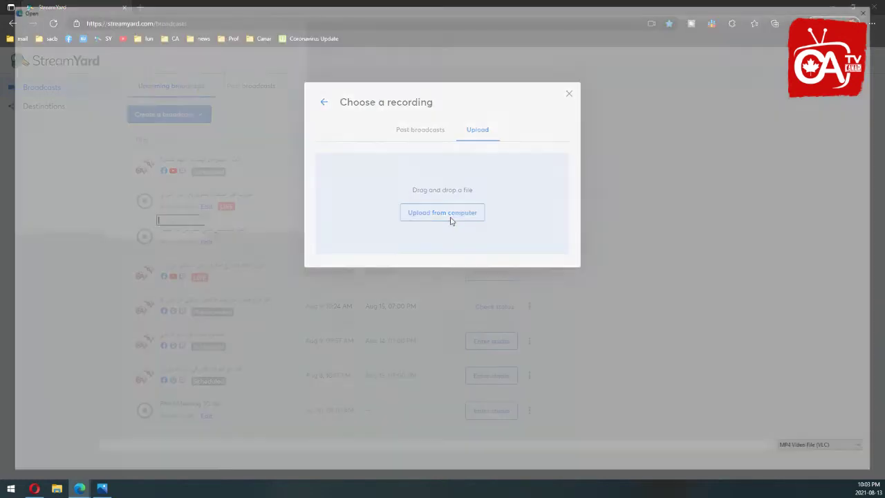
{"action": "double_click", "coordinate": [173, 79]}
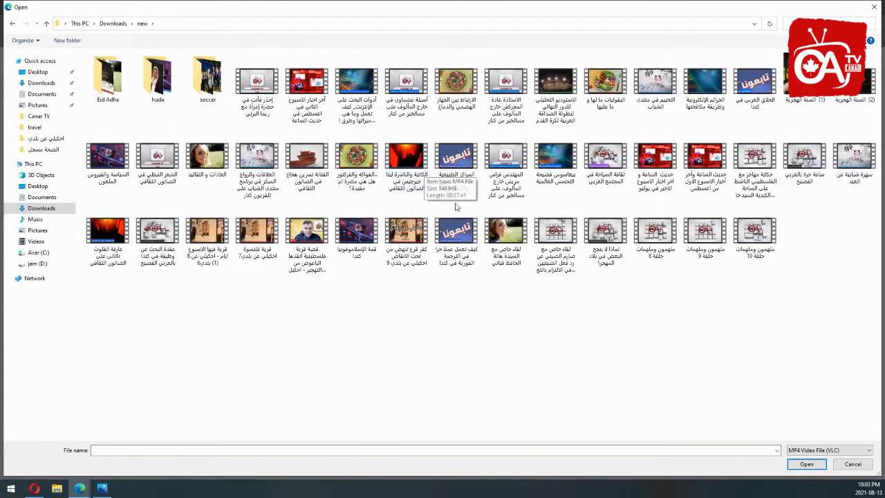
{"action": "left_click", "coordinate": [310, 236]}
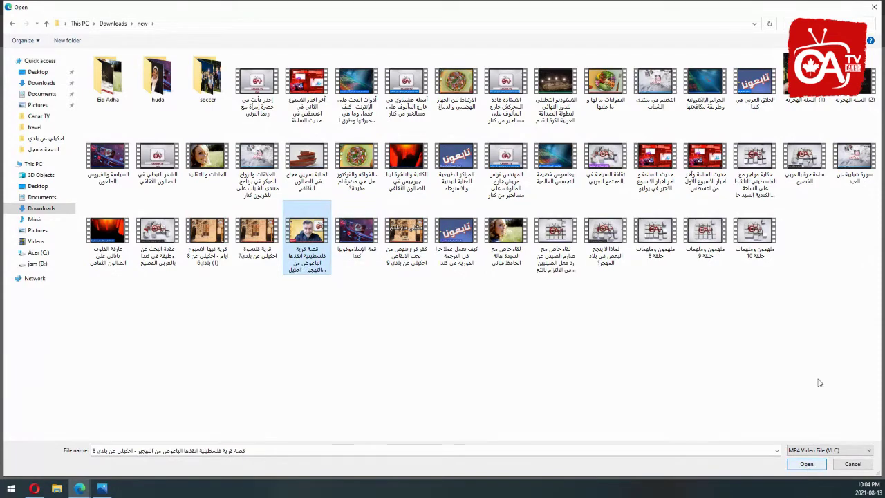
{"action": "left_click", "coordinate": [871, 7]}
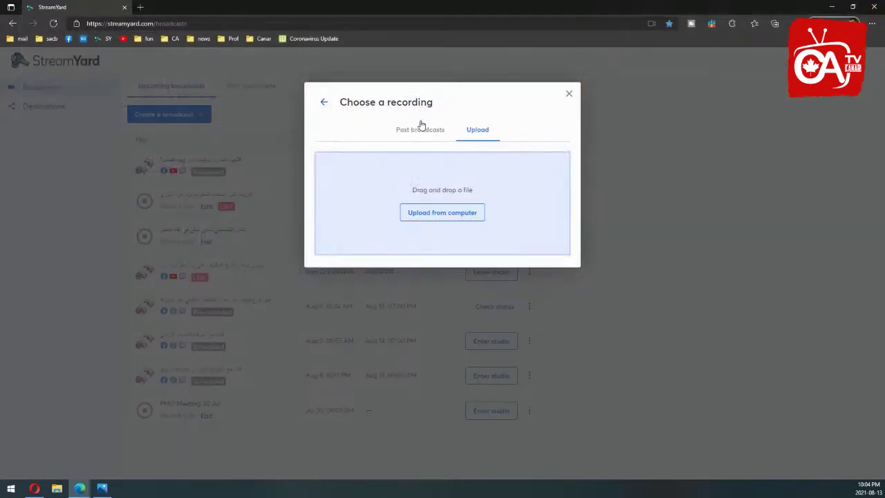
- Choose the 18 min 46 sec past broadcast "اغذية مهمة" as the recording, loading more past broadcasts to reach it
{"action": "left_click", "coordinate": [426, 133]}
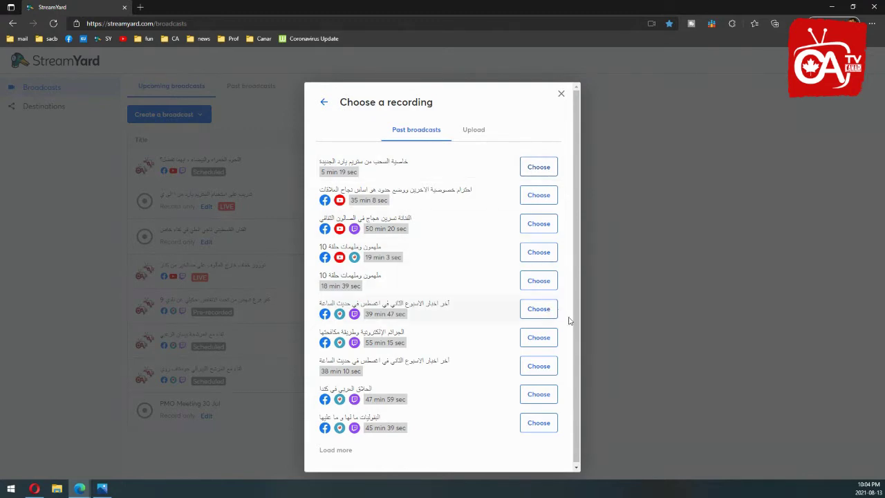
{"action": "scroll", "coordinate": [572, 415], "scroll_direction": "down", "scroll_amount": 1}
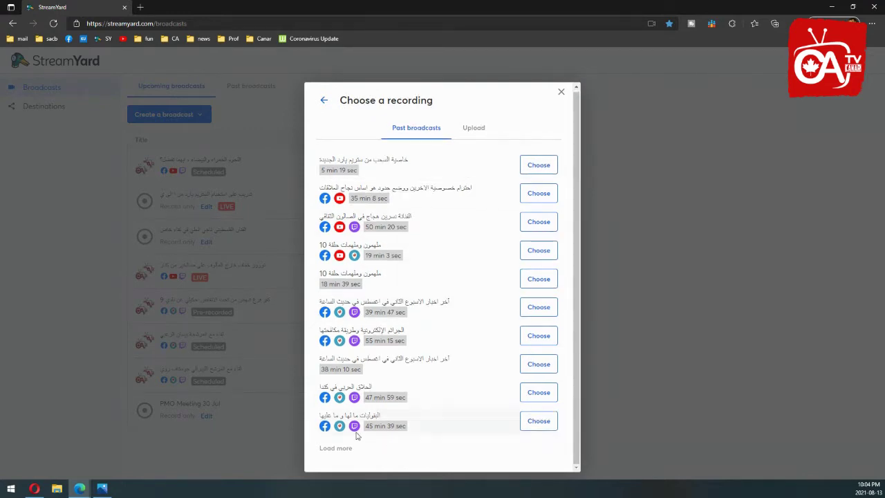
{"action": "left_click", "coordinate": [337, 448]}
{"action": "scroll", "coordinate": [574, 431], "scroll_direction": "down", "scroll_amount": 5}
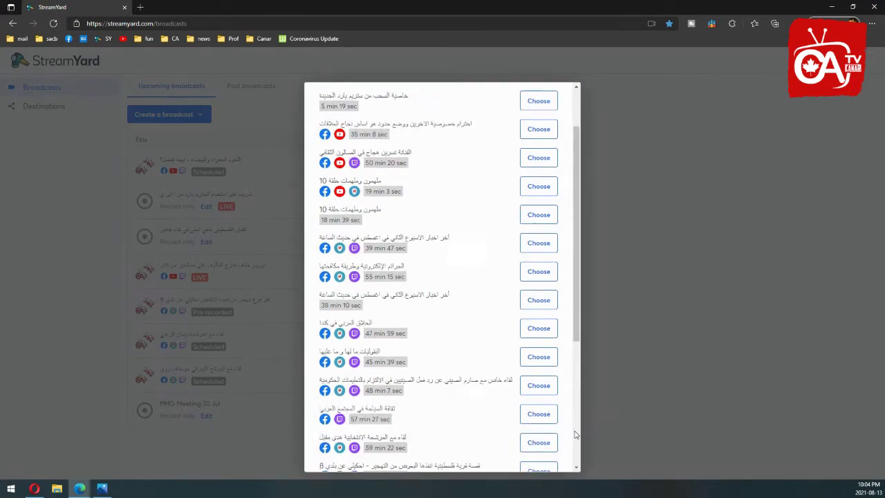
{"action": "left_click", "coordinate": [336, 448]}
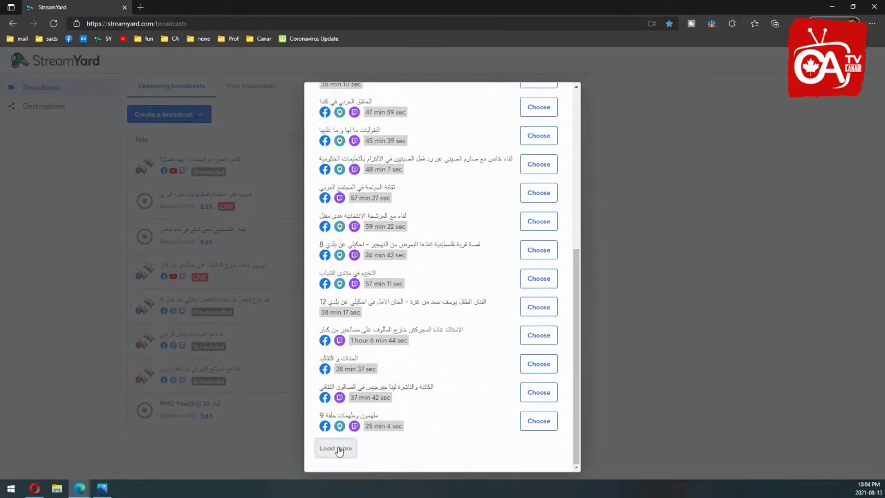
{"action": "scroll", "coordinate": [573, 442], "scroll_direction": "down", "scroll_amount": 5}
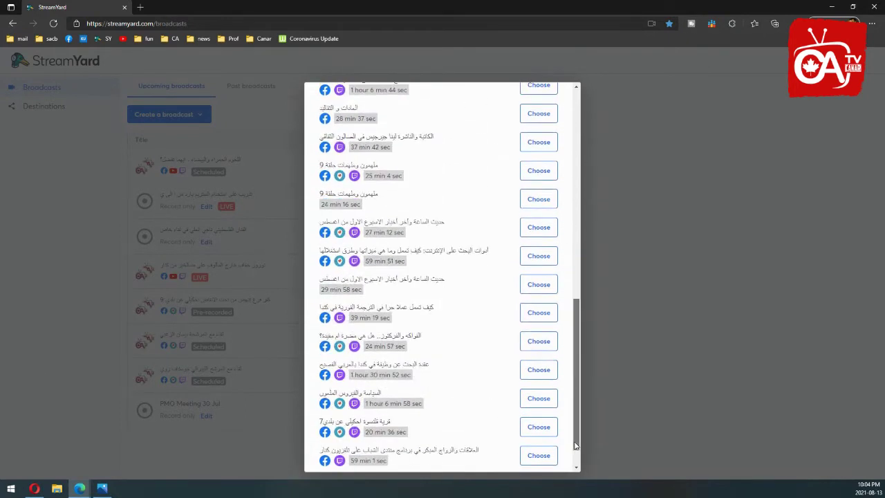
{"action": "left_click", "coordinate": [333, 448]}
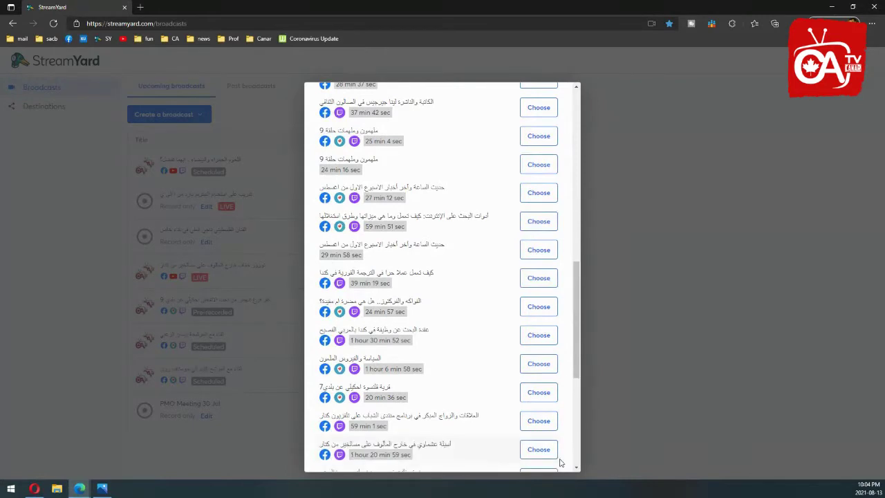
{"action": "scroll", "coordinate": [579, 449], "scroll_direction": "down", "scroll_amount": 4}
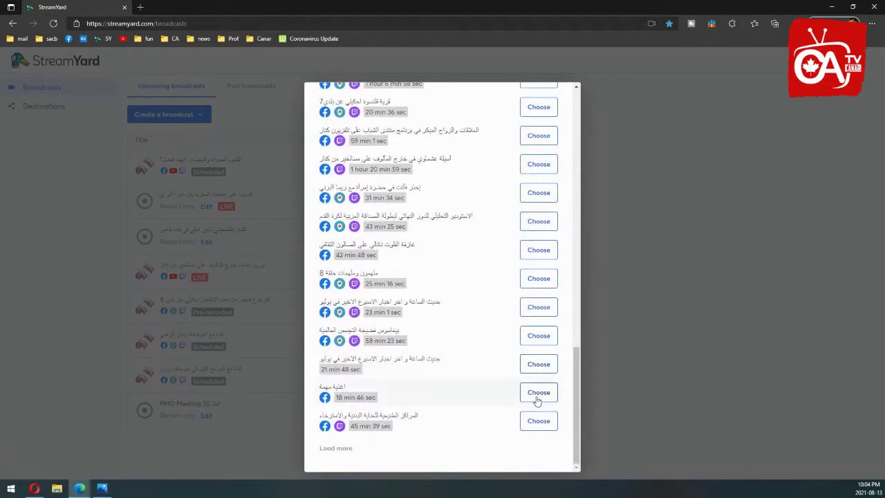
{"action": "left_click", "coordinate": [543, 394]}
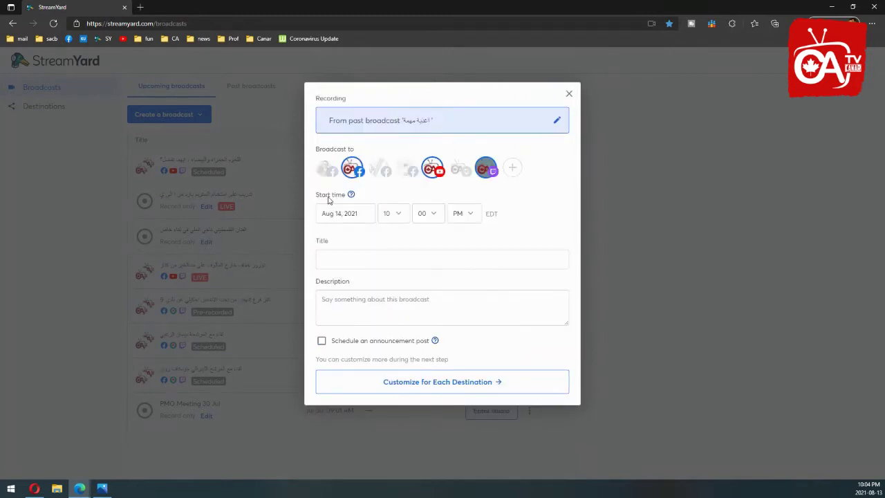
- Enter a short test title and a short test description for the pre-recorded broadcast
{"action": "left_click", "coordinate": [350, 217]}
{"action": "left_click", "coordinate": [426, 259]}
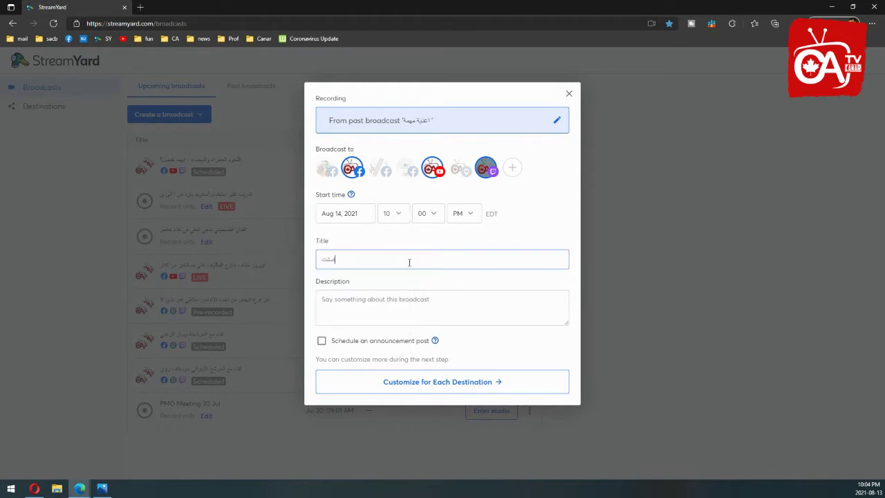
{"action": "left_click", "coordinate": [384, 299]}
{"action": "type", "text": "يا"}
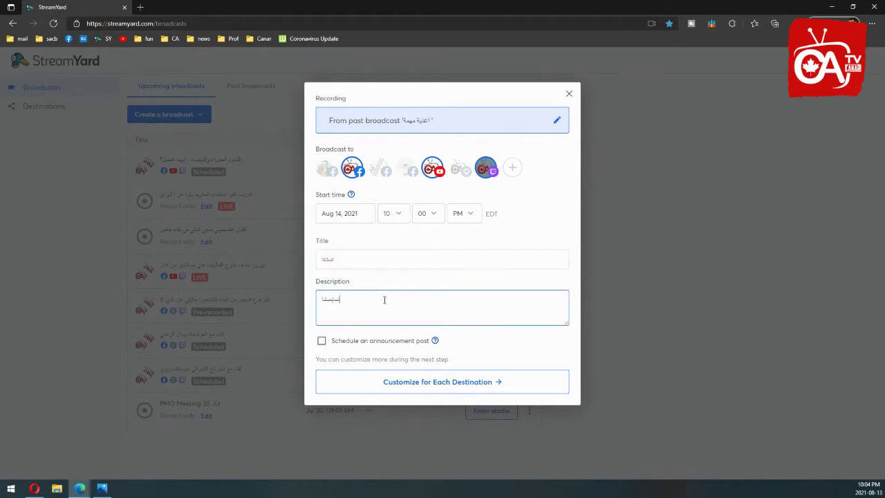
- Schedule an announcement post for the broadcast, with its post time set to today at 11:05 PM
{"action": "left_click", "coordinate": [365, 342]}
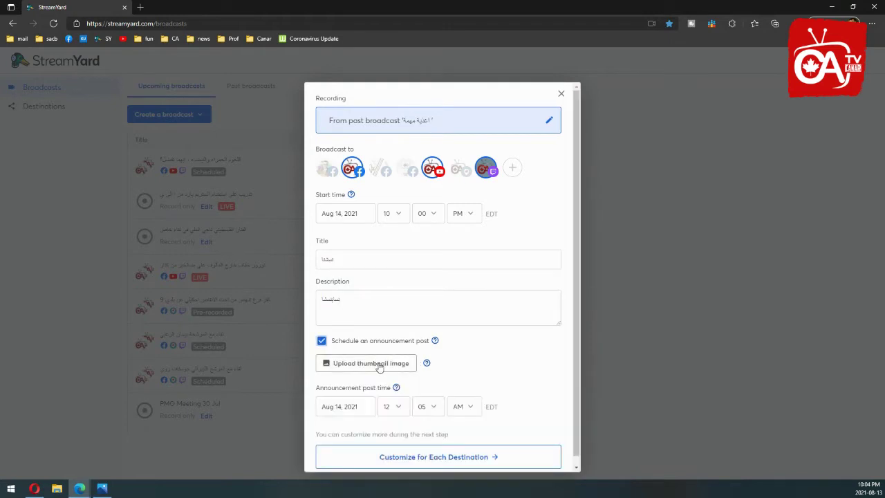
{"action": "left_click", "coordinate": [355, 406]}
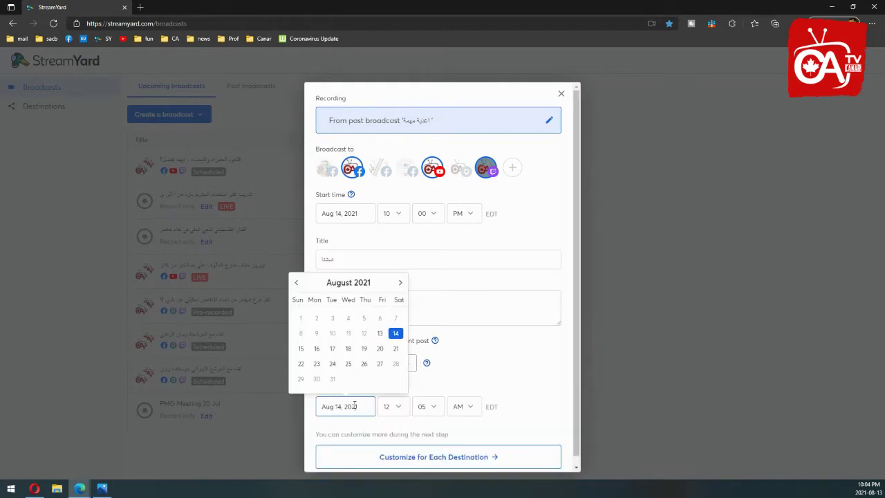
{"action": "left_click", "coordinate": [378, 337]}
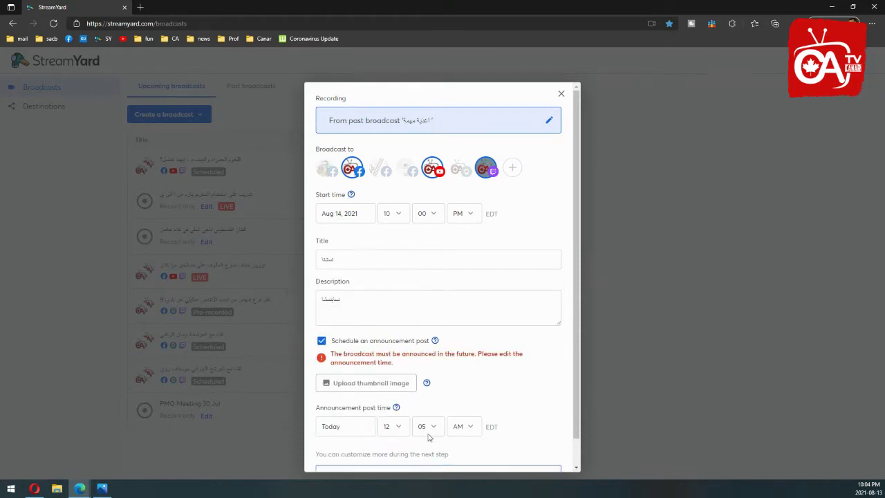
{"action": "left_click", "coordinate": [468, 427]}
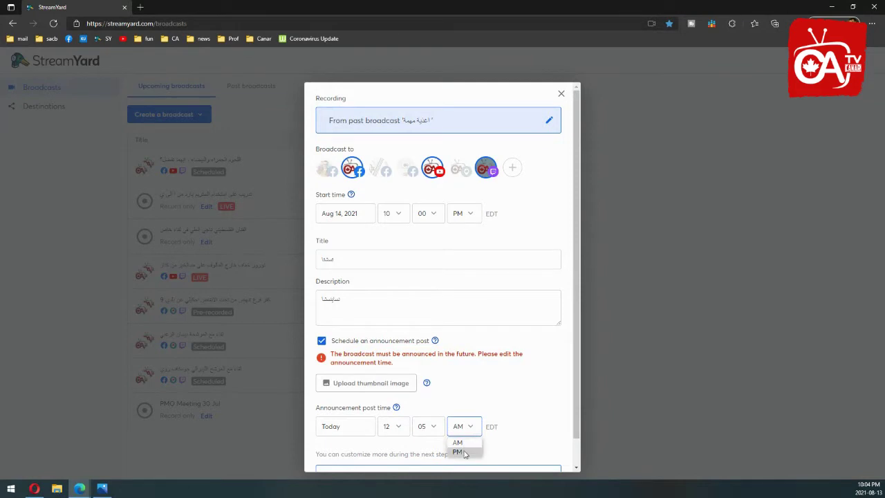
{"action": "left_click", "coordinate": [458, 451]}
{"action": "left_click", "coordinate": [394, 427]}
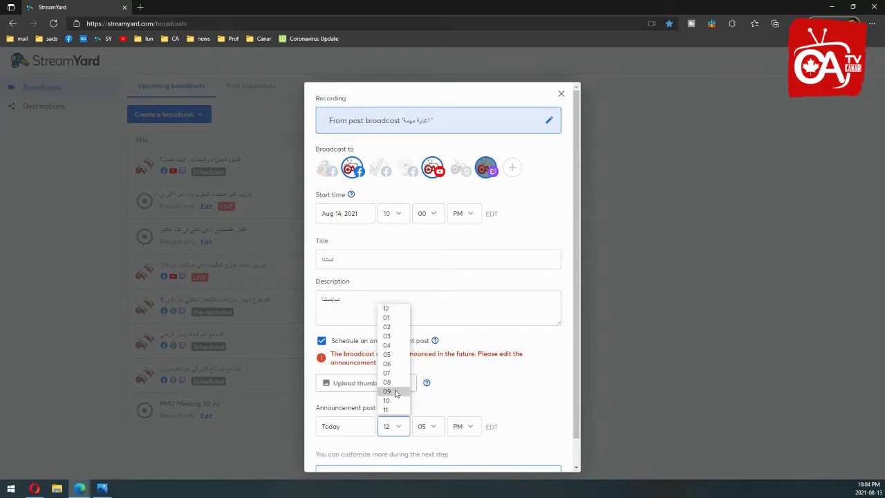
{"action": "left_click", "coordinate": [393, 410]}
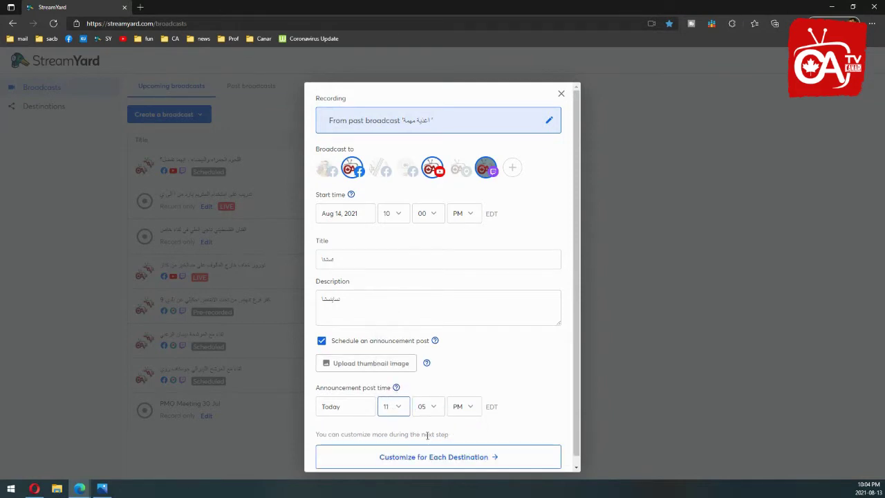
{"action": "left_click", "coordinate": [385, 362]}
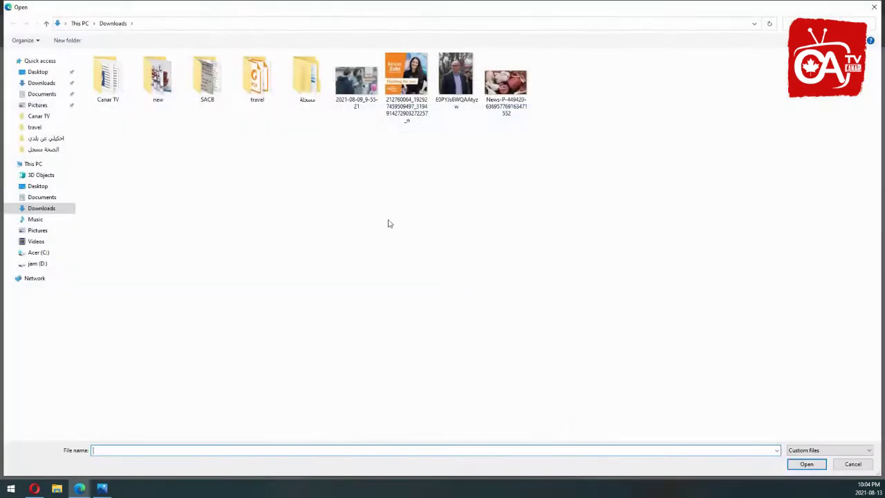
{"action": "double_click", "coordinate": [505, 87]}
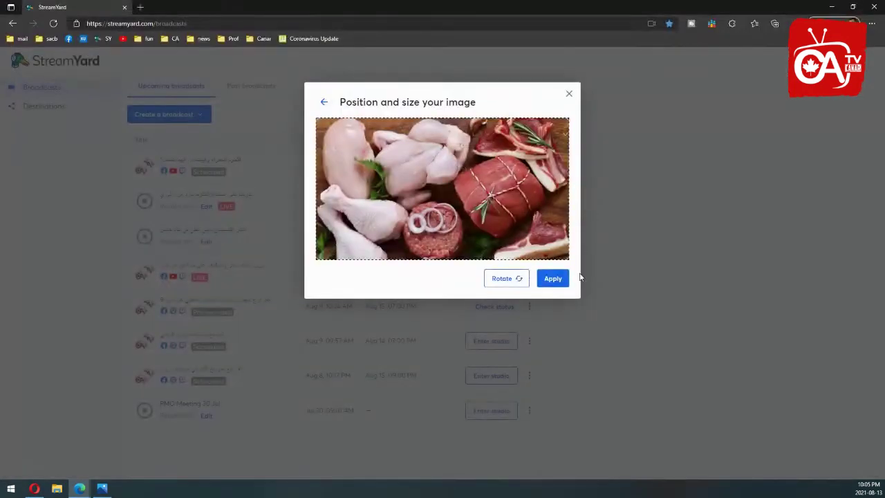
{"action": "left_click", "coordinate": [553, 278]}
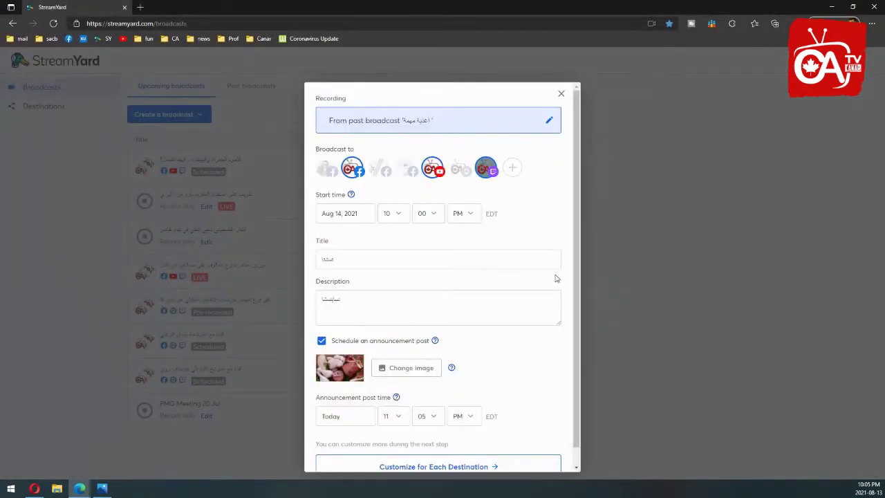
{"action": "left_click", "coordinate": [458, 466]}
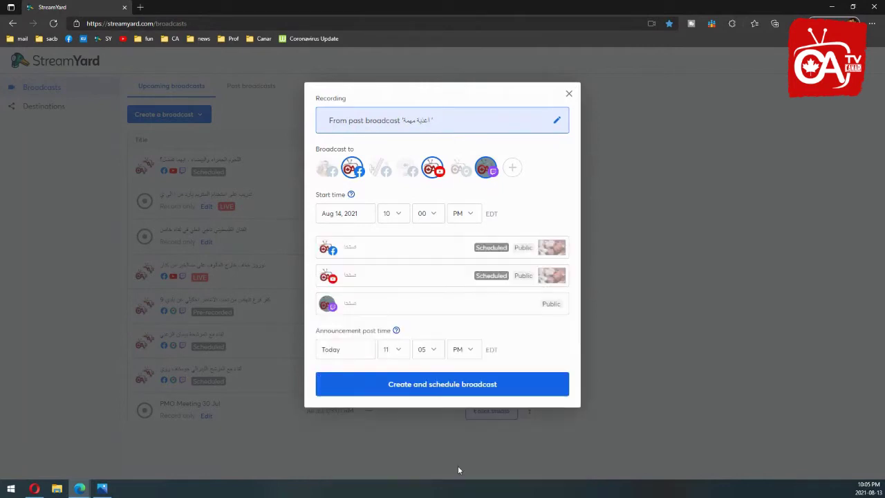
{"action": "left_click", "coordinate": [485, 385]}
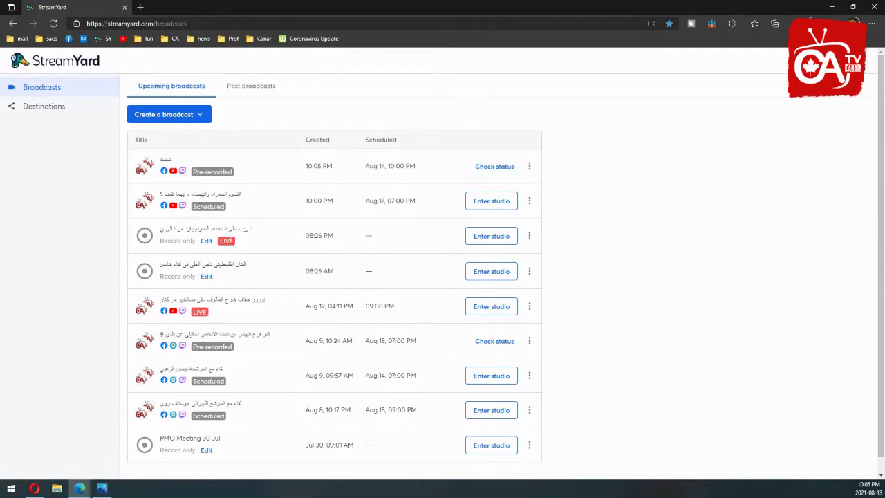
- Delete the pre-recorded test broadcast scheduled for Aug 14, 10:00 PM and confirm the deletion
{"action": "left_click", "coordinate": [533, 175]}
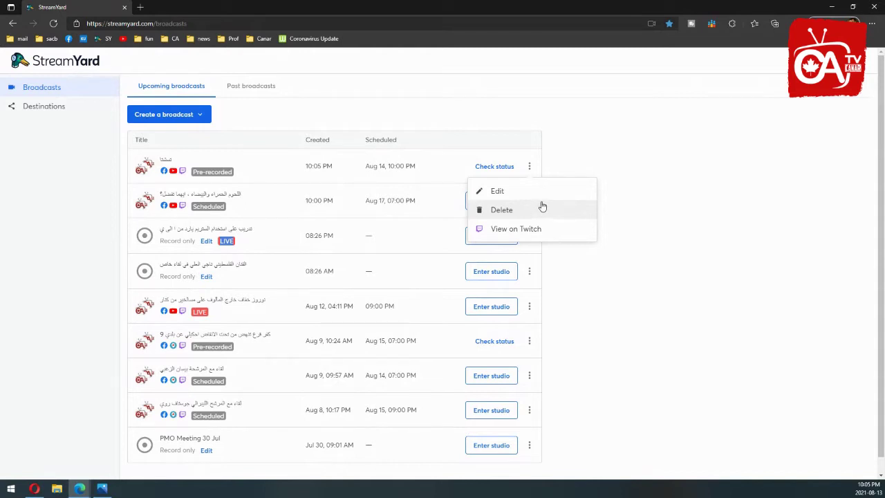
{"action": "left_click", "coordinate": [544, 204]}
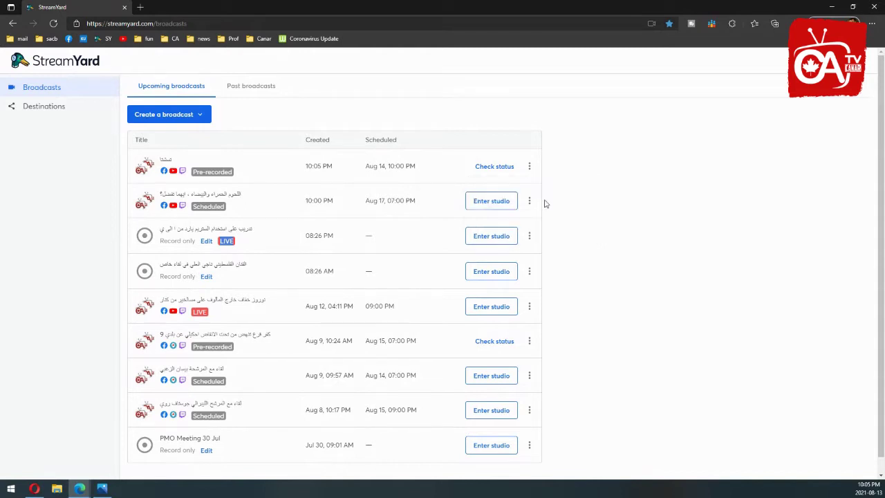
{"action": "left_click", "coordinate": [529, 170]}
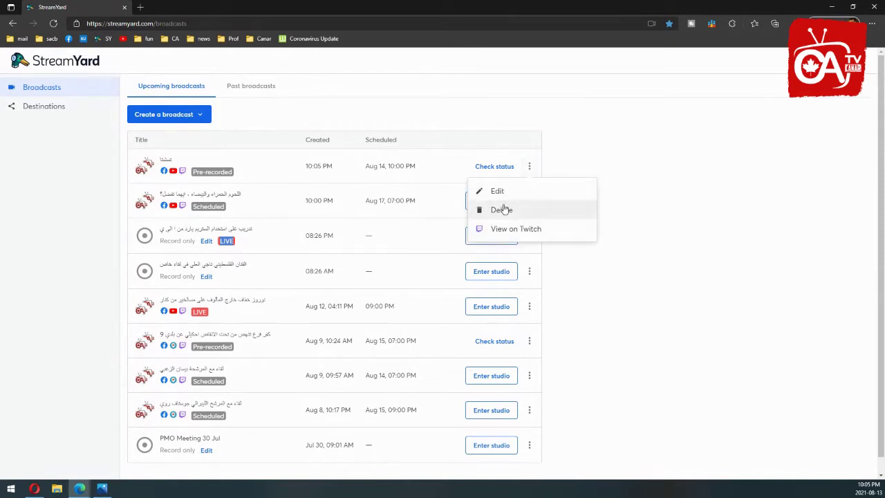
{"action": "left_click", "coordinate": [504, 209]}
{"action": "left_click", "coordinate": [442, 313]}
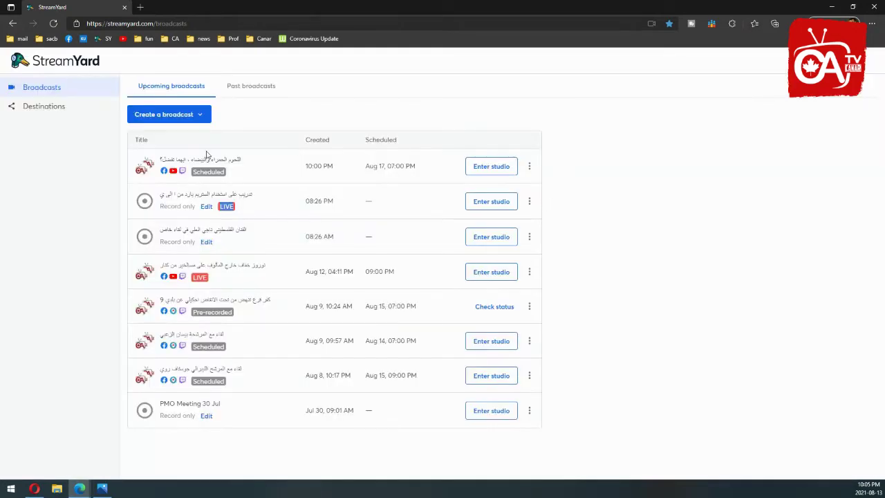
- Review the broadcast creation options and the actions available for the past broadcast started Aug 12, 2021, 08:59 PM
{"action": "left_click", "coordinate": [202, 115]}
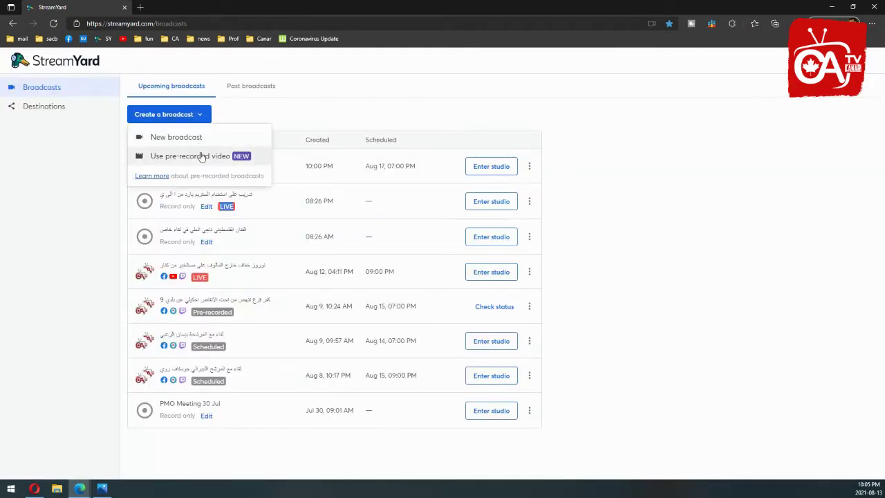
{"action": "left_click", "coordinate": [256, 90]}
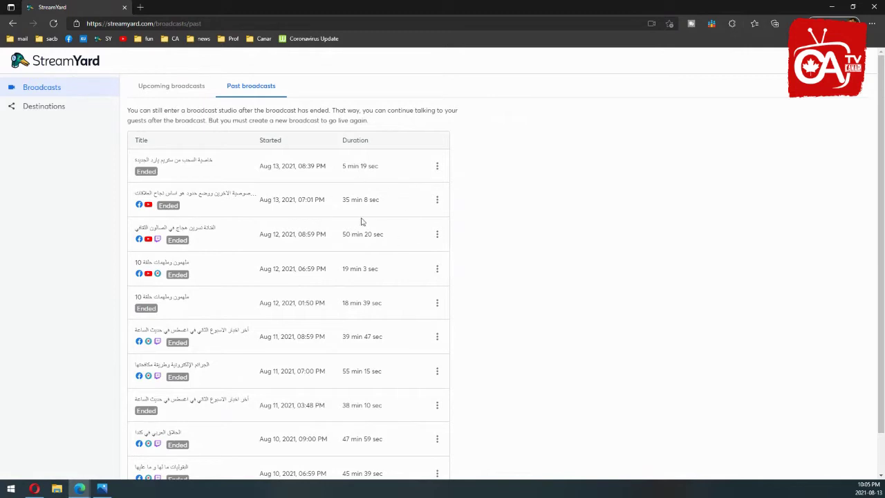
{"action": "double_click", "coordinate": [207, 229]}
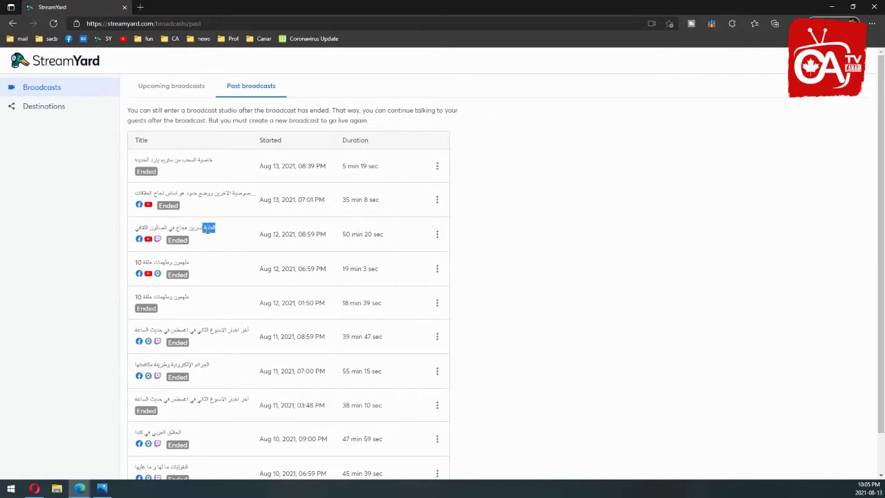
{"action": "left_click", "coordinate": [436, 235]}
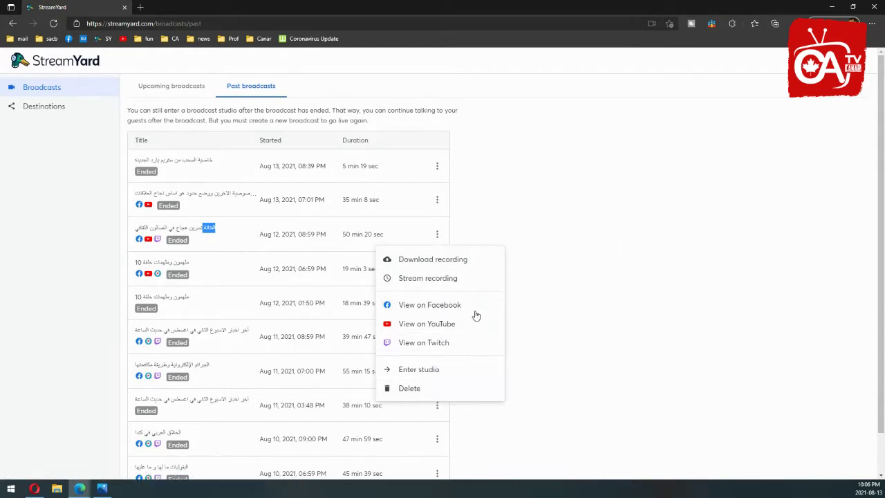
{"action": "left_click", "coordinate": [551, 155]}
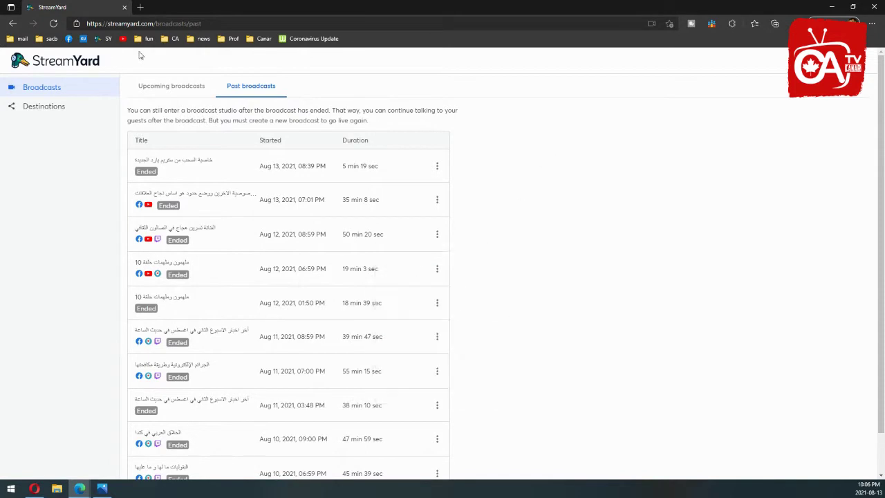
- Enter the studio of the upcoming record-only broadcast created at 08:26 AM, keeping the prefilled display name
{"action": "left_click", "coordinate": [167, 85]}
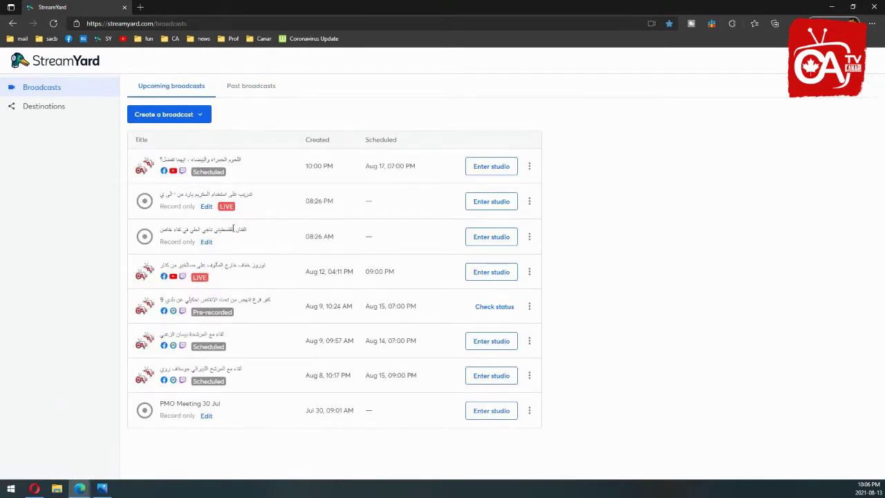
{"action": "triple_click", "coordinate": [240, 232]}
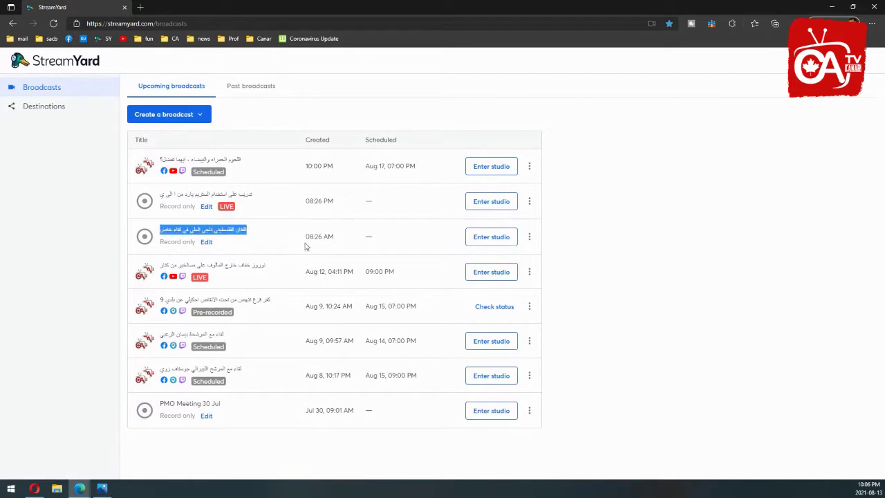
{"action": "left_click", "coordinate": [476, 242]}
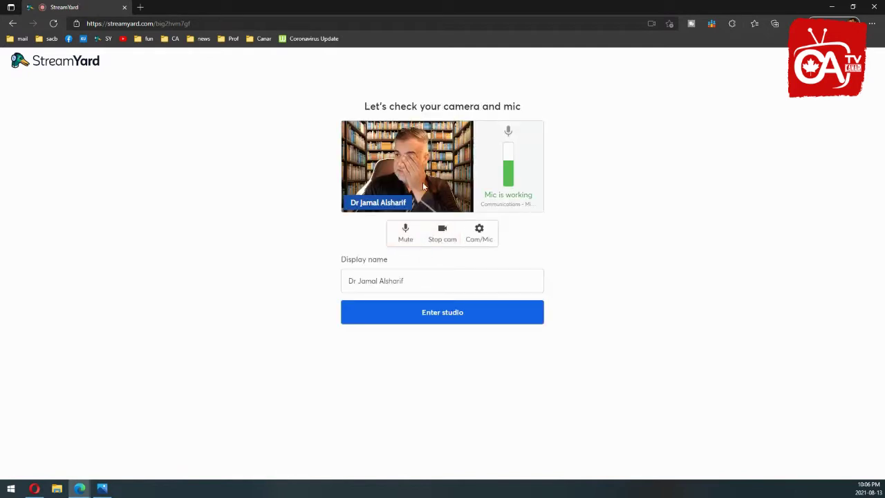
{"action": "left_click", "coordinate": [421, 280]}
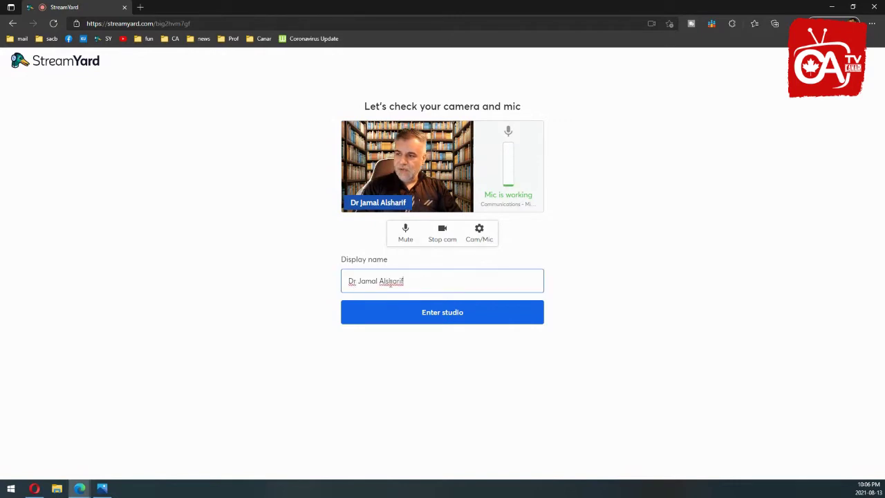
{"action": "left_click", "coordinate": [410, 315]}
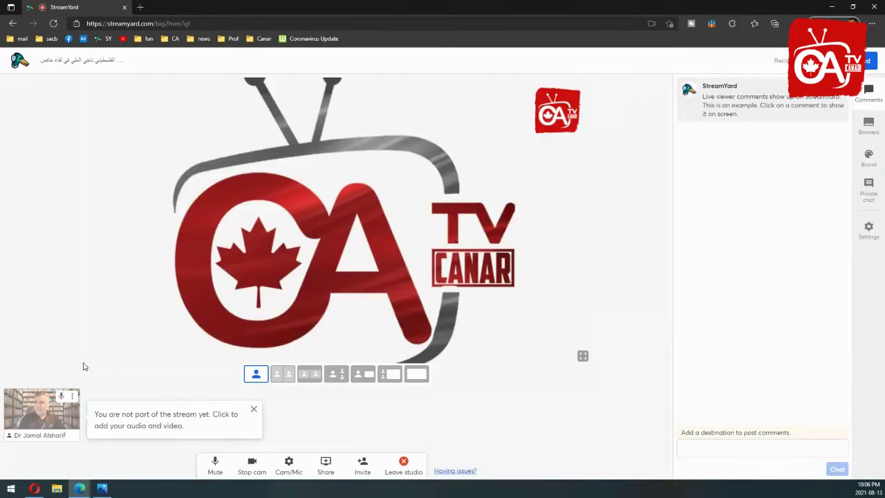
- Highlight the record-only broadcast's title in the studio and bring up the confirmation for starting the recording
{"action": "left_click", "coordinate": [81, 59]}
{"action": "left_click", "coordinate": [102, 61]}
{"action": "key", "text": "ctrl+a"}
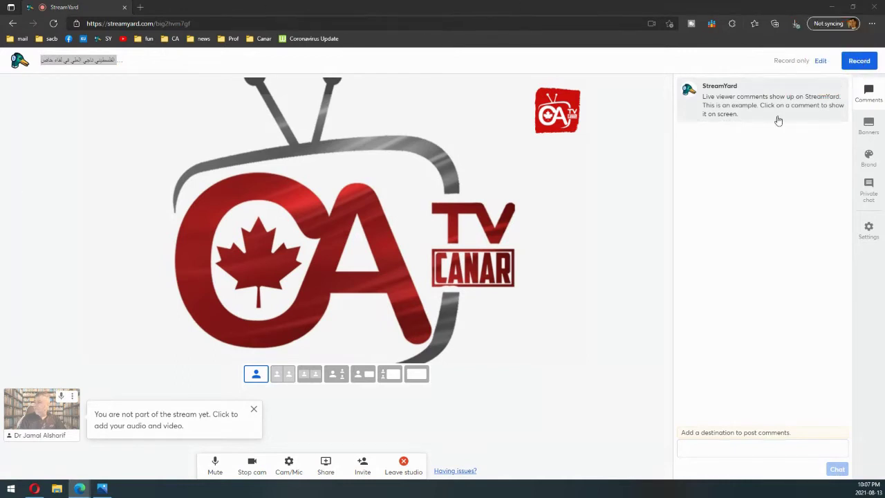
{"action": "left_click", "coordinate": [849, 66]}
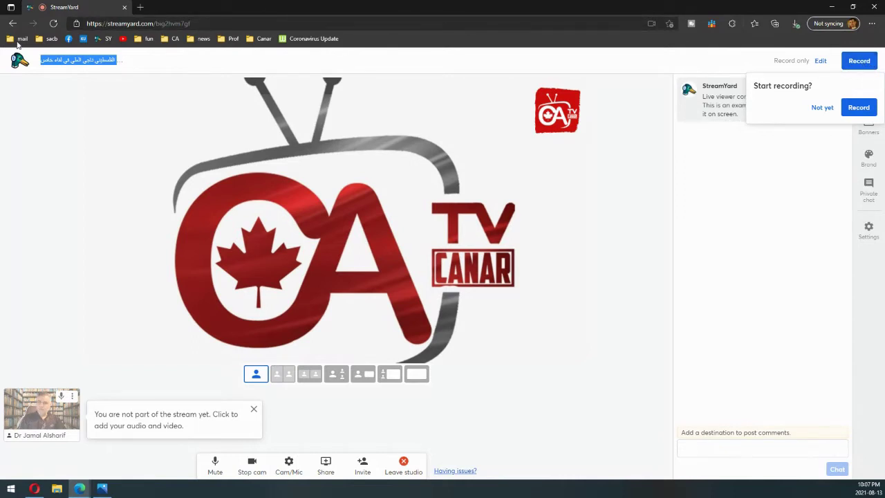
- Return to the broadcasts list and enter the studio of the broadcast scheduled for Aug 14, 07:00 PM, keeping the prefilled display name
{"action": "left_click", "coordinate": [19, 60]}
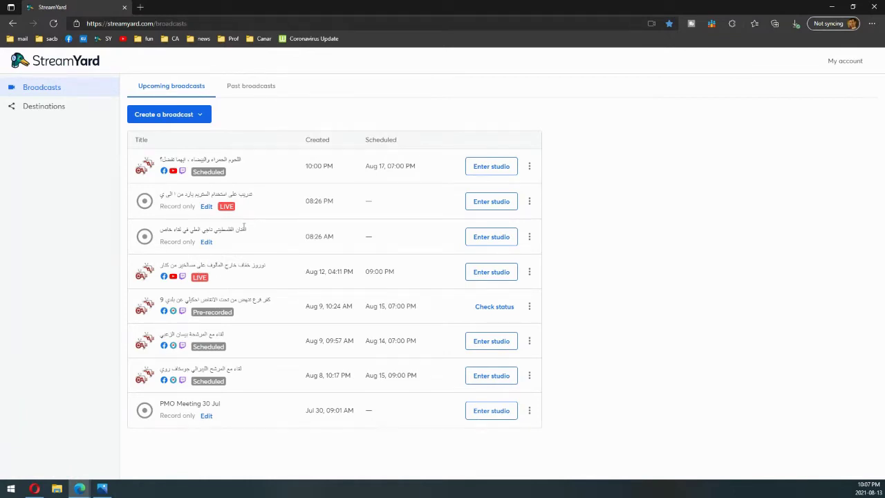
{"action": "left_click", "coordinate": [499, 341]}
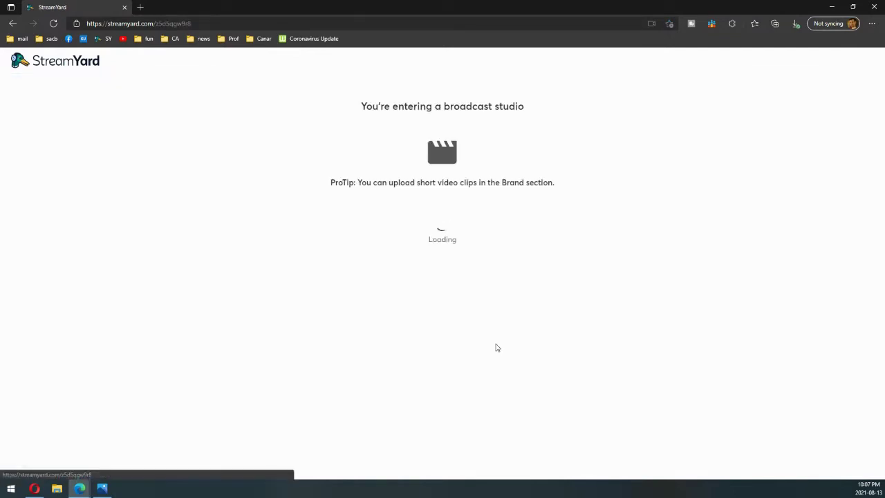
{"action": "left_click", "coordinate": [417, 308]}
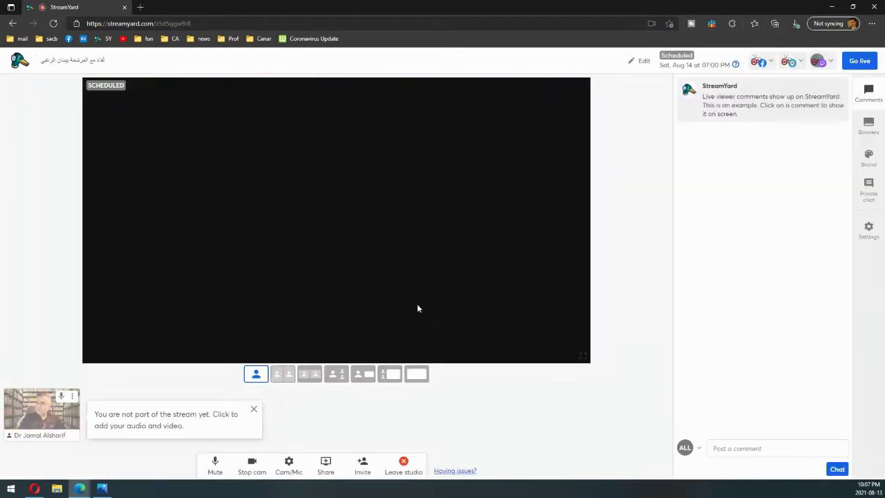
- Review the scheduled broadcast's title, start time and destinations, including its edit settings, and close them without saving changes
{"action": "double_click", "coordinate": [61, 60]}
{"action": "triple_click", "coordinate": [61, 60]}
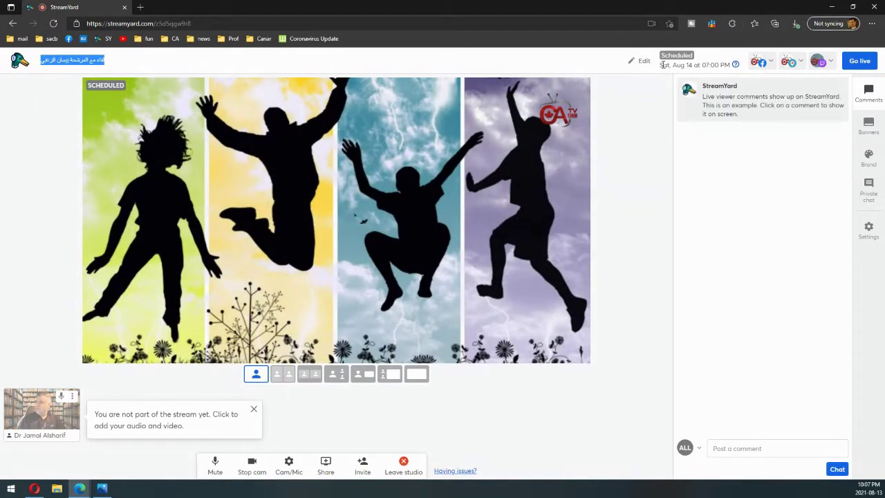
{"action": "left_click_drag", "start_coordinate": [662, 64], "coordinate": [729, 64]}
{"action": "left_click_drag", "start_coordinate": [662, 64], "coordinate": [726, 64]}
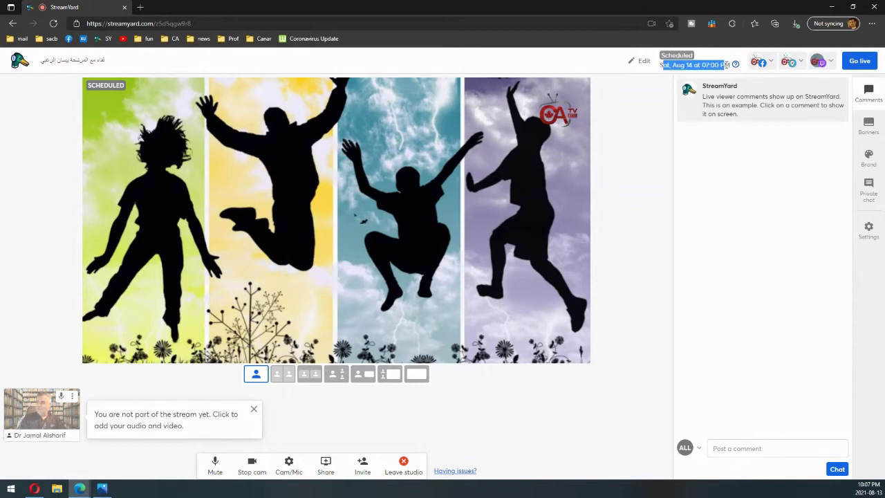
{"action": "left_click", "coordinate": [641, 63]}
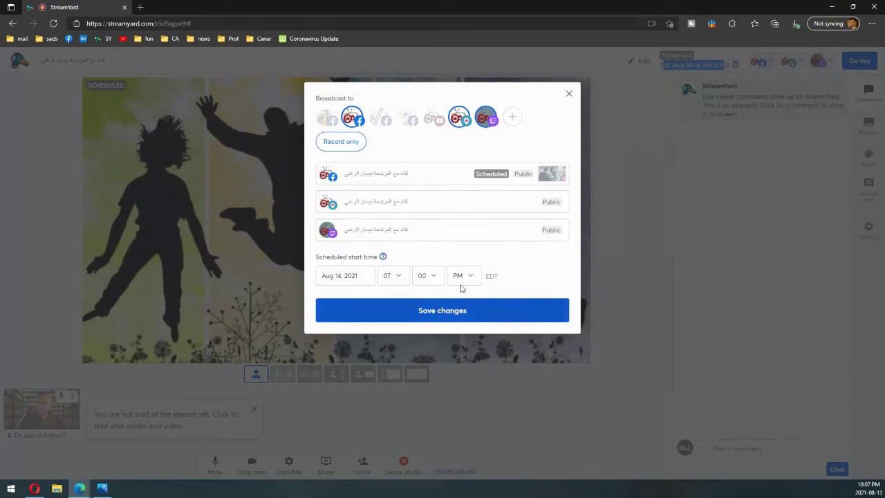
{"action": "left_click", "coordinate": [568, 93]}
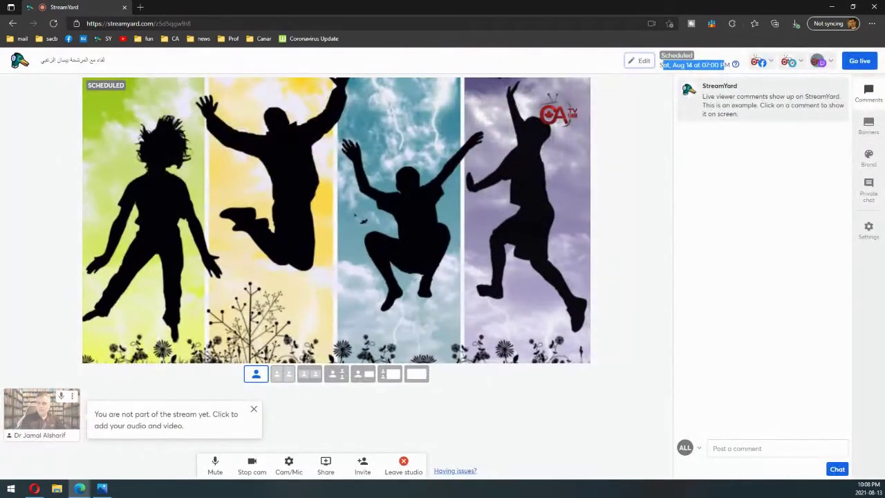
- Dismiss the notice beside the camera preview about not being part of the stream yet
{"action": "mouse_move", "coordinate": [28, 407]}
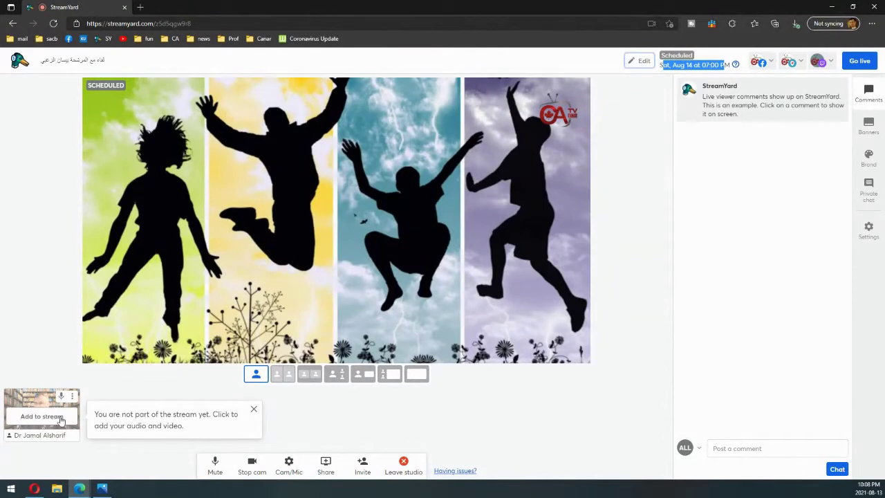
{"action": "left_click", "coordinate": [253, 409]}
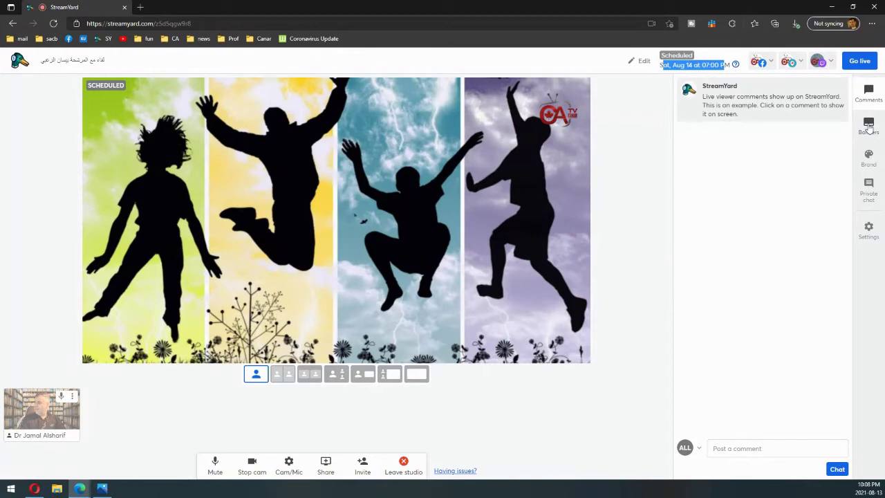
{"action": "mouse_move", "coordinate": [794, 107]}
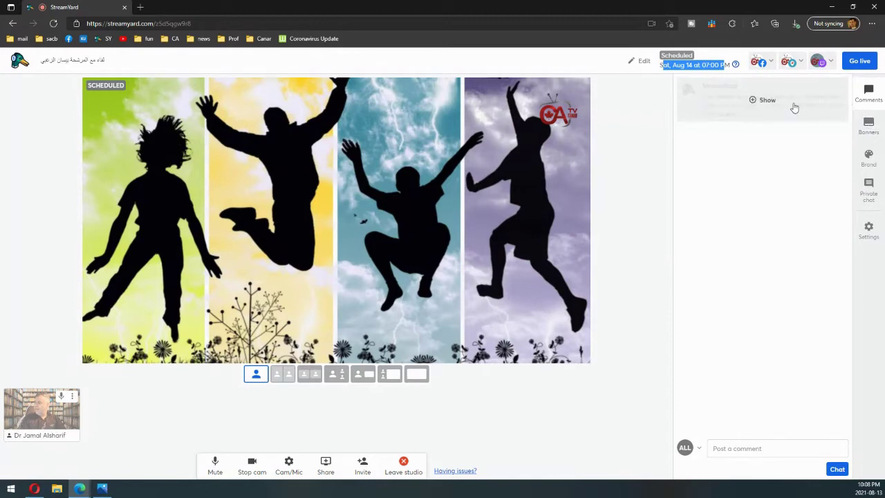